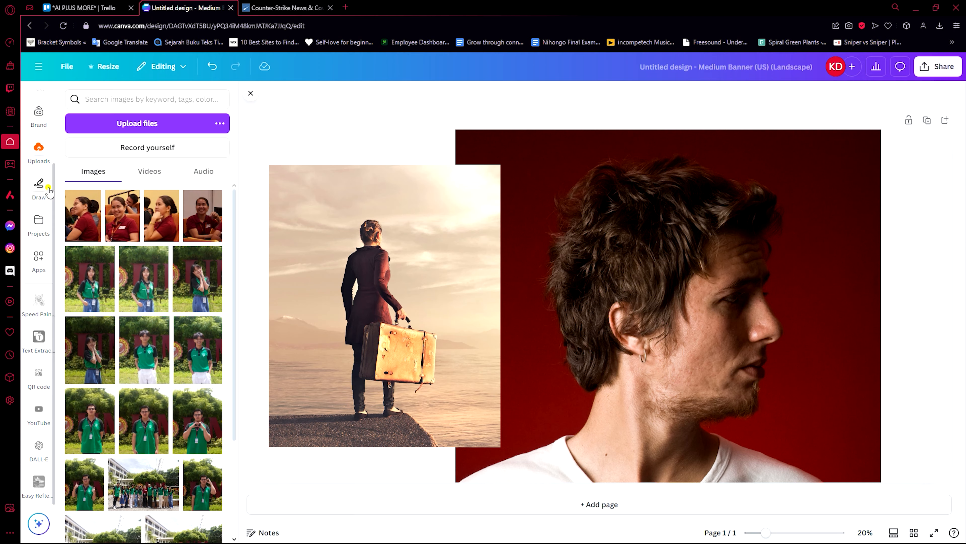
{"action": "key", "text": "d"}
{"action": "left_click", "coordinate": [75, 201]}
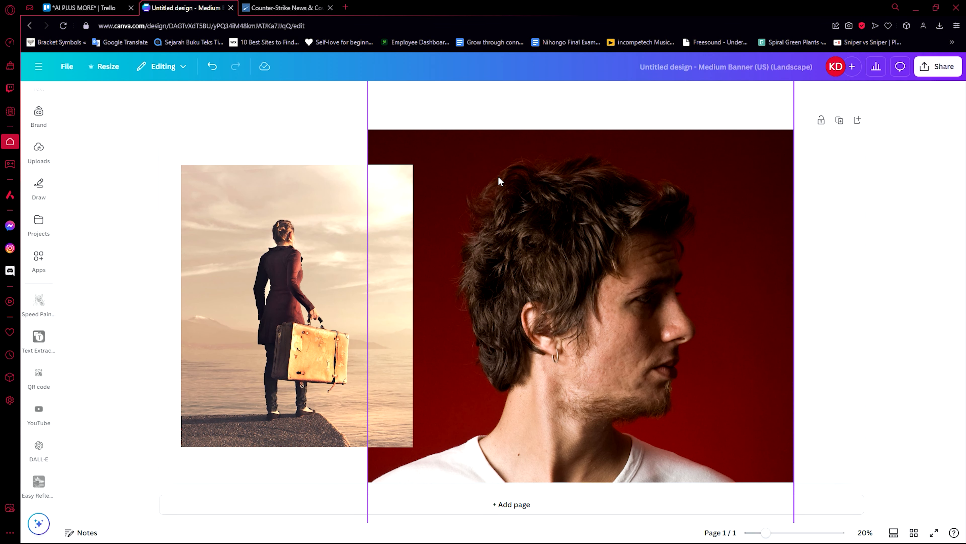
{"action": "mouse_move", "coordinate": [499, 176]}
{"action": "left_mouse_down"}
{"action": "mouse_move", "coordinate": [540, 181]}
{"action": "mouse_move", "coordinate": [491, 182]}
{"action": "left_mouse_up"}
{"action": "left_click", "coordinate": [336, 245]}
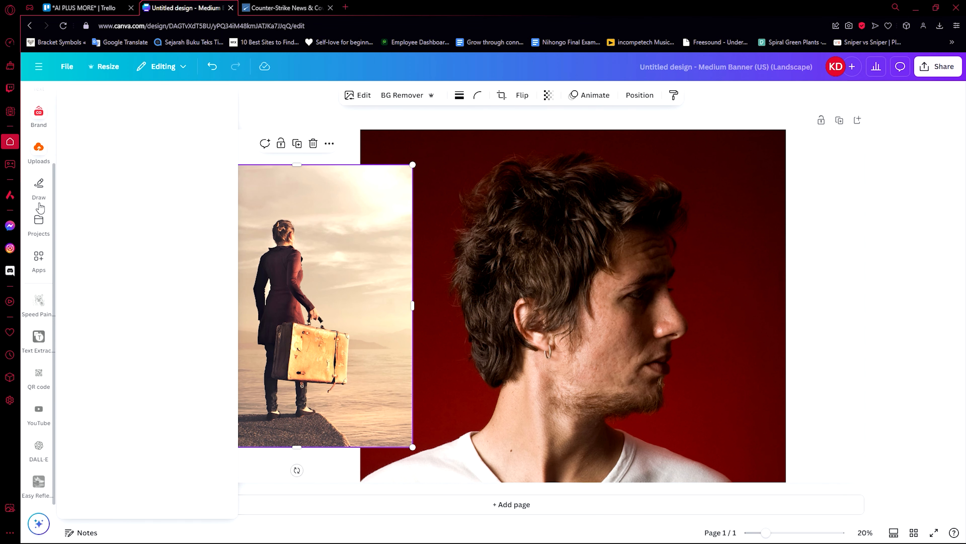
{"action": "left_click", "coordinate": [38, 259]}
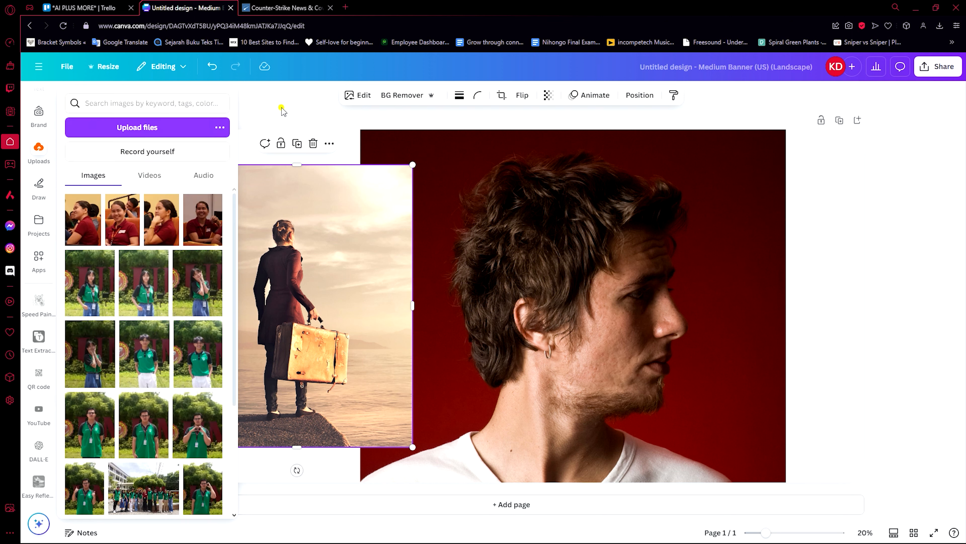
{"action": "left_click", "coordinate": [281, 108]}
{"action": "left_click", "coordinate": [41, 118]}
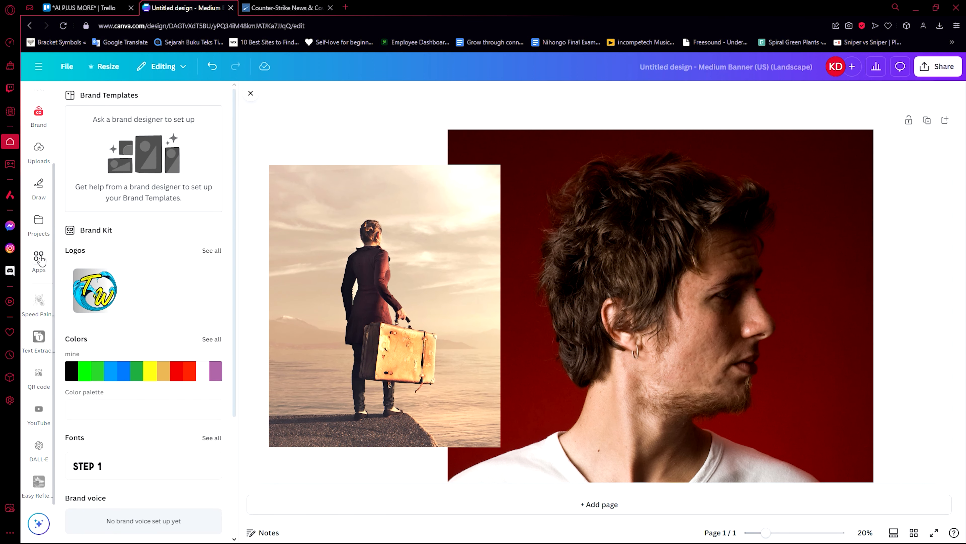
{"action": "left_click", "coordinate": [39, 187]}
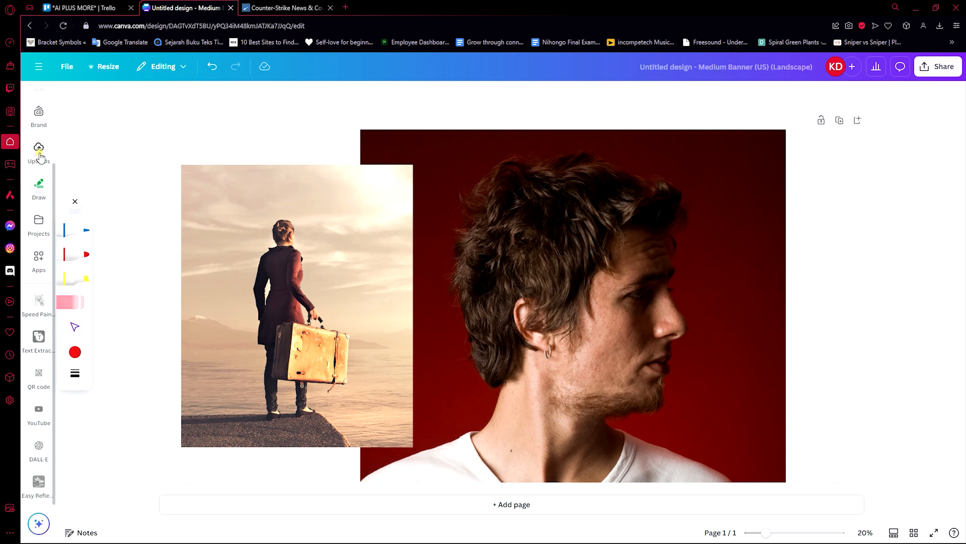
{"action": "left_click", "coordinate": [39, 152]}
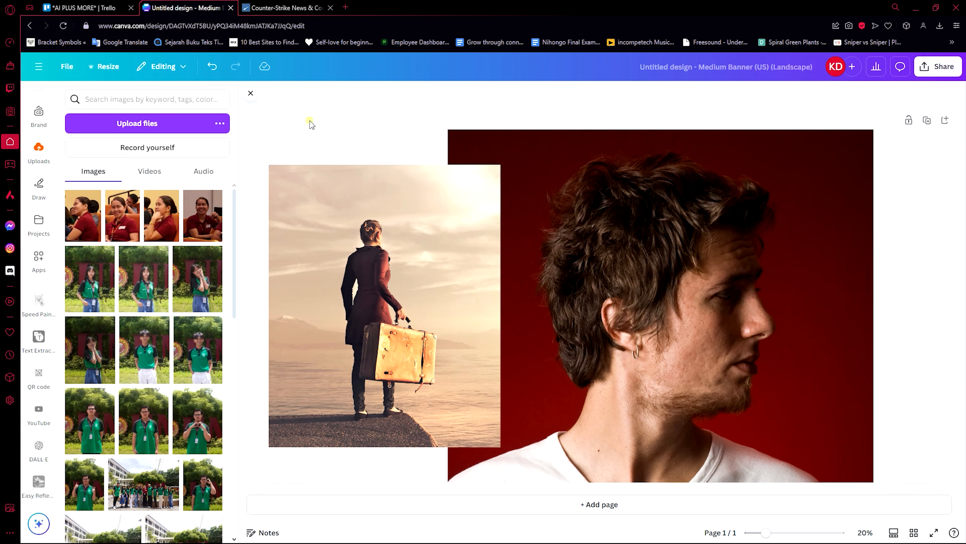
{"action": "left_click", "coordinate": [250, 93]}
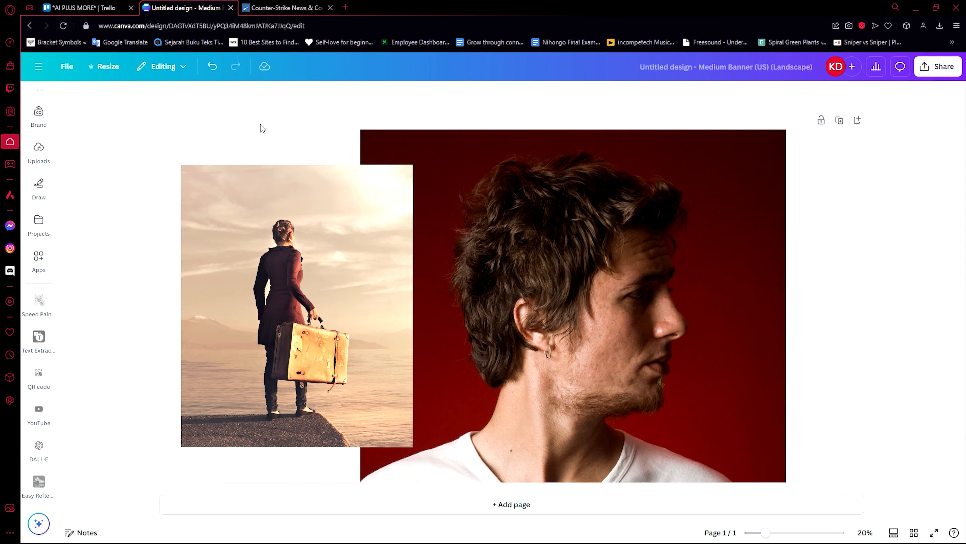
Step: Search the photo elements for "person on mountain" and add the sunset photo of the woman with raised arms on a cliff
{"action": "scroll", "coordinate": [38, 228], "scroll_direction": "up", "scroll_amount": 3}
{"action": "left_click", "coordinate": [40, 141]}
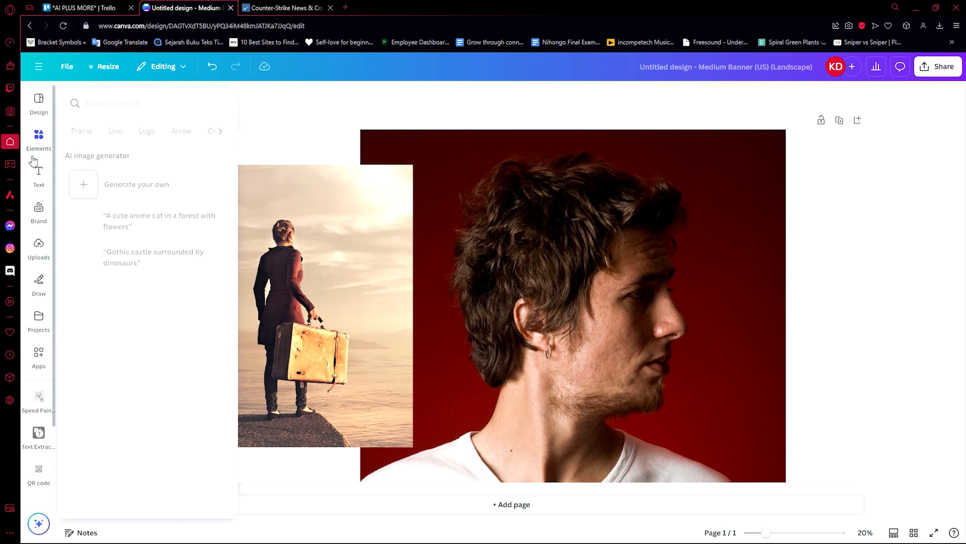
{"action": "left_click", "coordinate": [106, 98]}
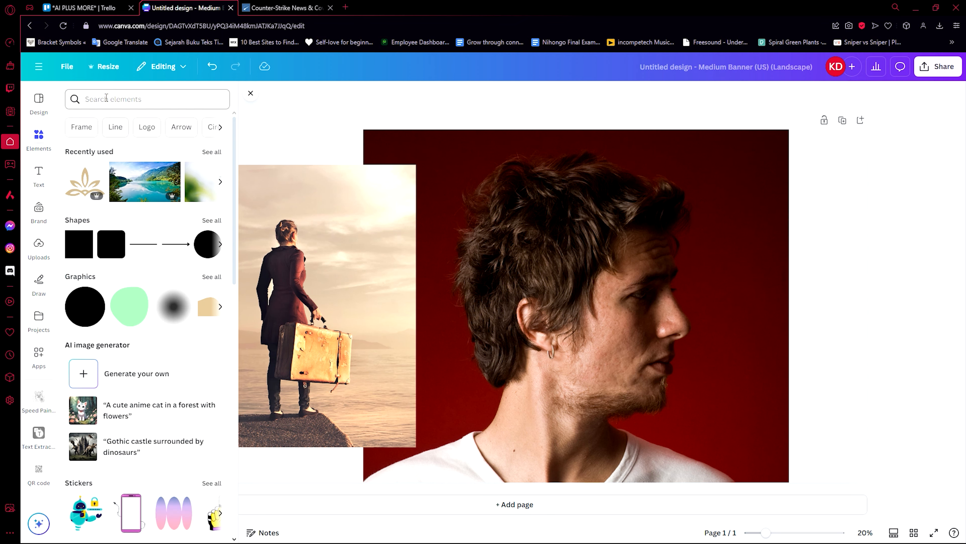
{"action": "type", "text": "person on mountain"}
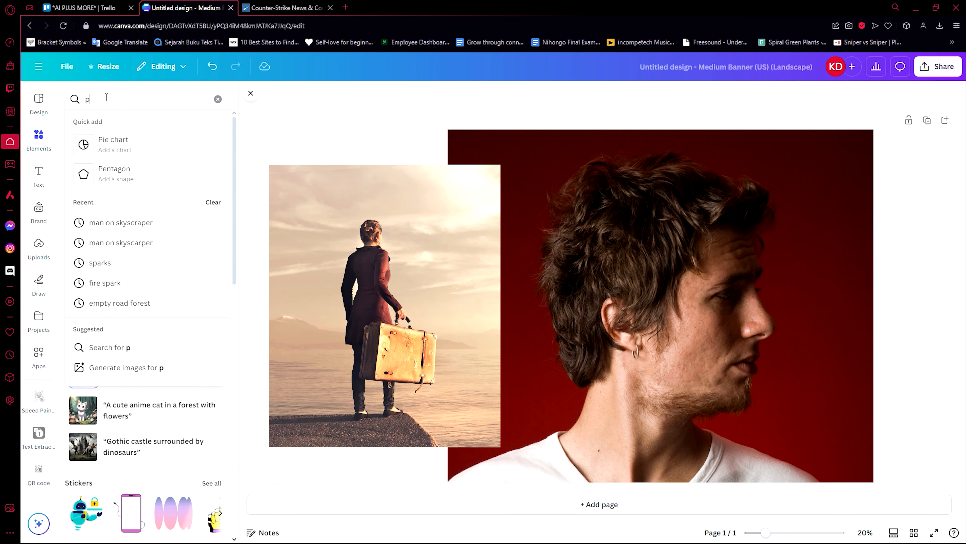
{"action": "key", "text": "Return"}
{"action": "left_click", "coordinate": [134, 122]}
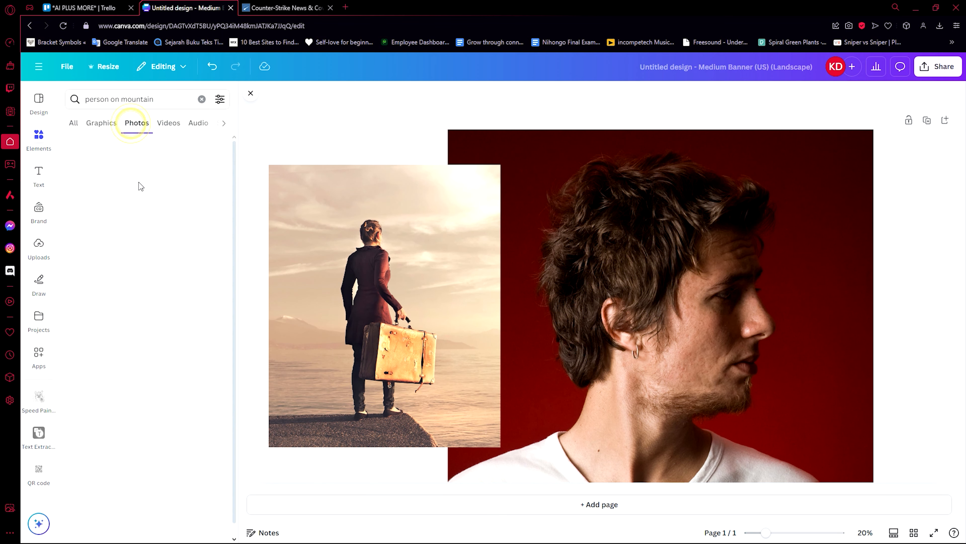
{"action": "left_click_drag", "start_coordinate": [133, 182], "coordinate": [482, 270]}
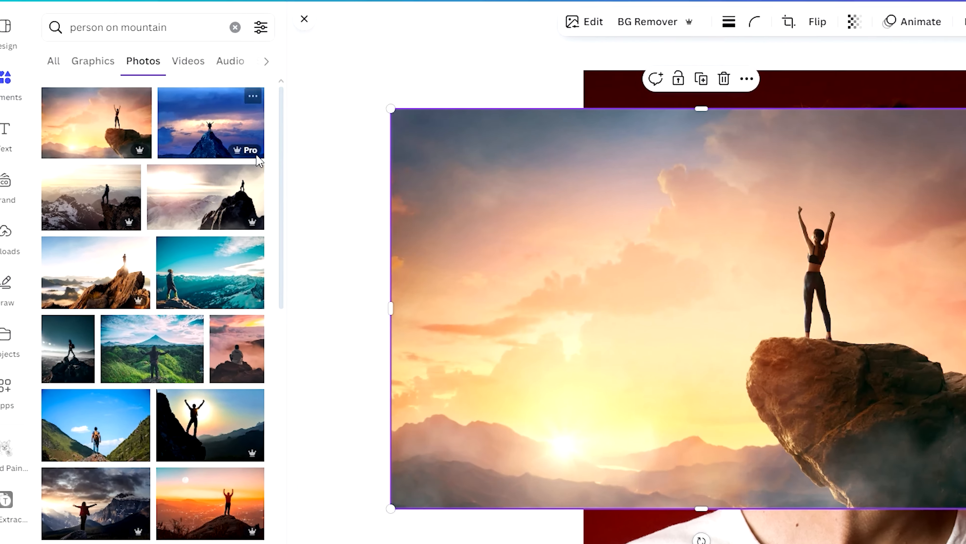
Step: Enlarge the sunset cliff photo to about 63 by 40.6 in and position it over most of the banner
{"action": "mouse_move", "coordinate": [253, 152]}
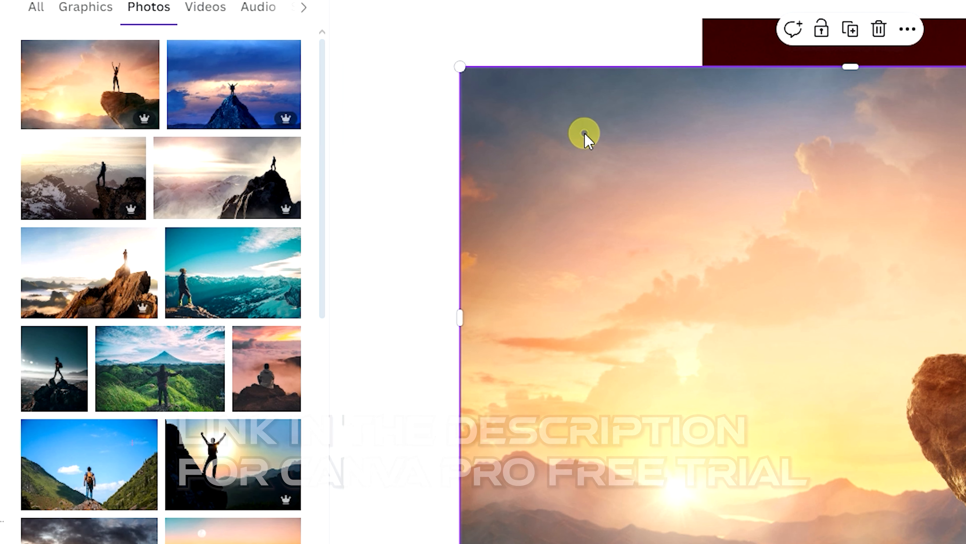
{"action": "left_click_drag", "start_coordinate": [582, 134], "coordinate": [528, 102]}
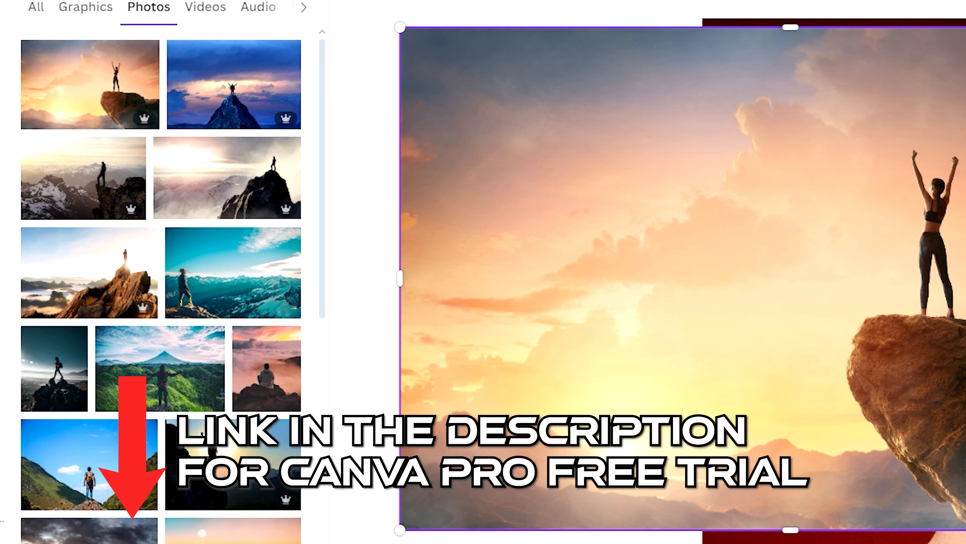
{"action": "left_click_drag", "start_coordinate": [965, 529], "coordinate": [965, 543]}
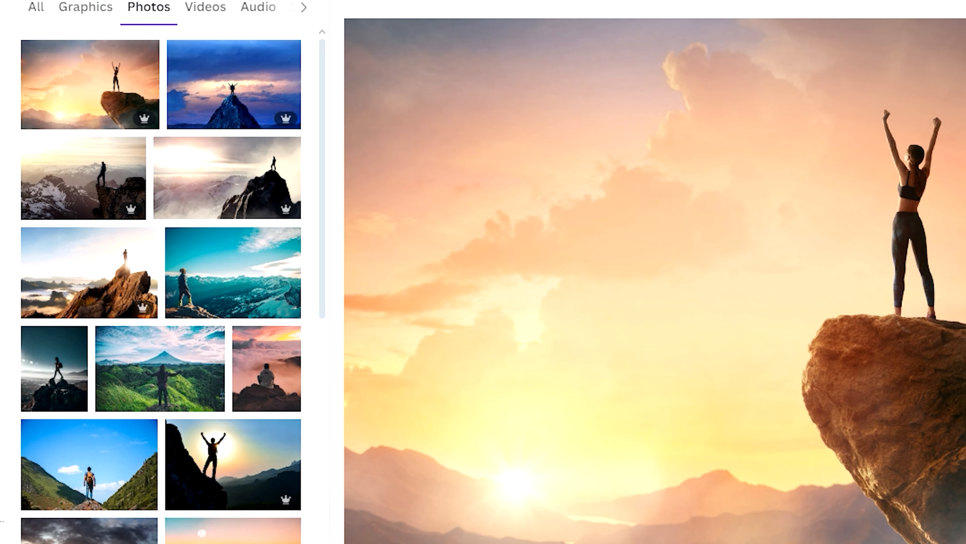
{"action": "left_click_drag", "start_coordinate": [965, 230], "coordinate": [931, 282]}
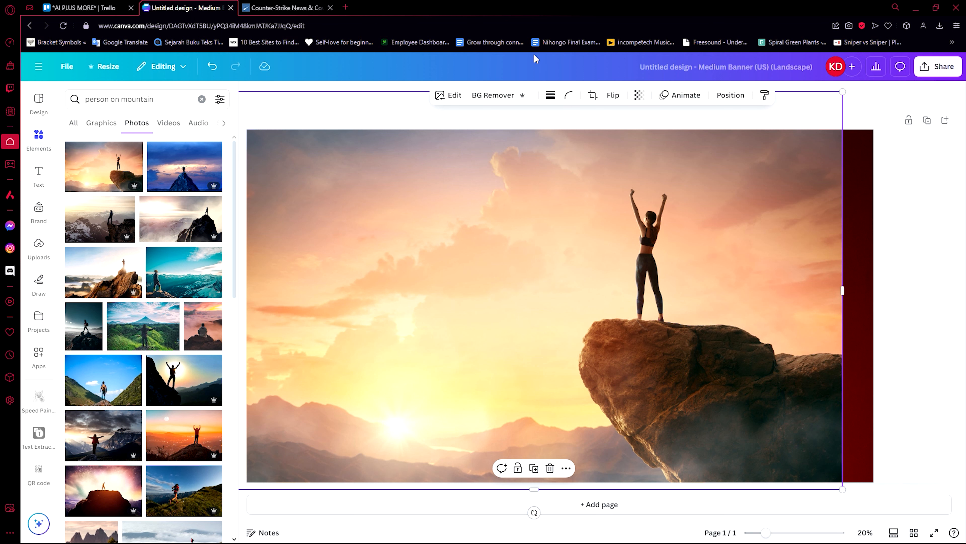
Step: Search Google Images for "double exposure effect" in a new browser tab and look through the example images
{"action": "left_click", "coordinate": [345, 7]}
{"action": "type", "text": "doubl"}
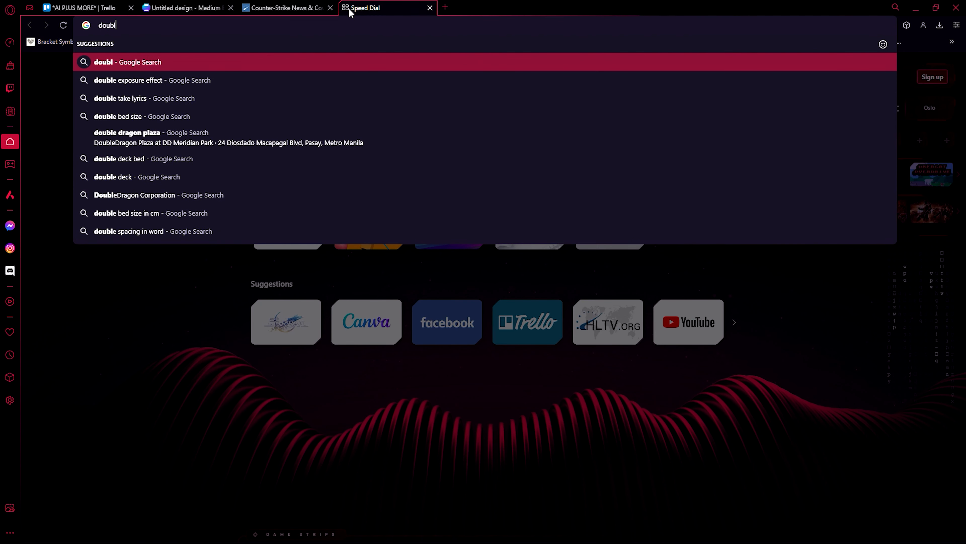
{"action": "key", "text": "Down"}
{"action": "key", "text": "Return"}
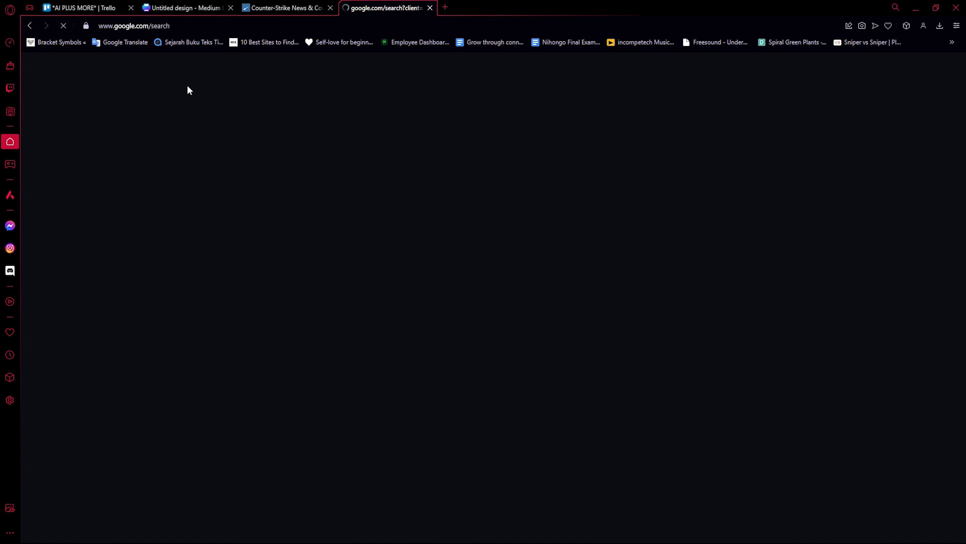
{"action": "left_click", "coordinate": [167, 109]}
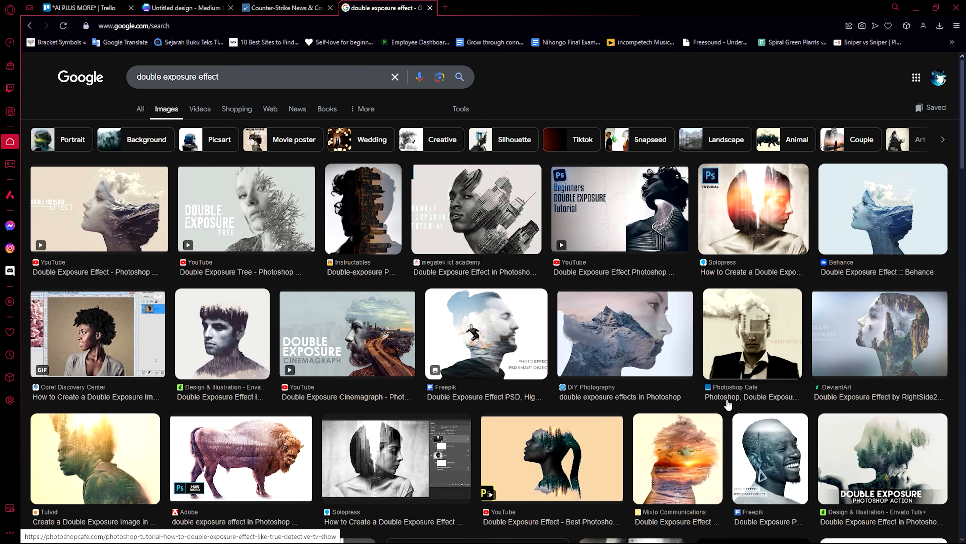
{"action": "scroll", "coordinate": [727, 404], "scroll_direction": "down", "scroll_amount": 4}
{"action": "scroll", "coordinate": [686, 330], "scroll_direction": "up", "scroll_amount": 4}
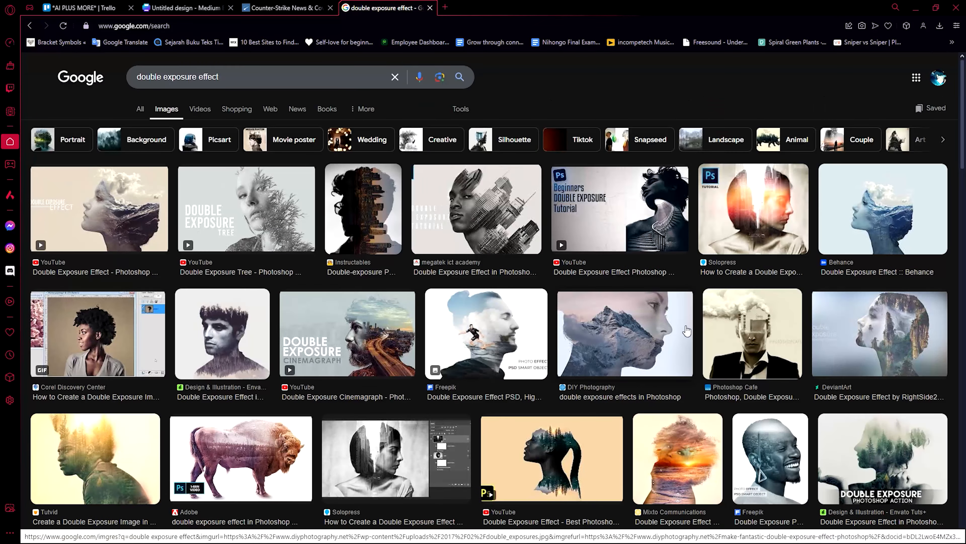
{"action": "scroll", "coordinate": [559, 390], "scroll_direction": "down", "scroll_amount": 3}
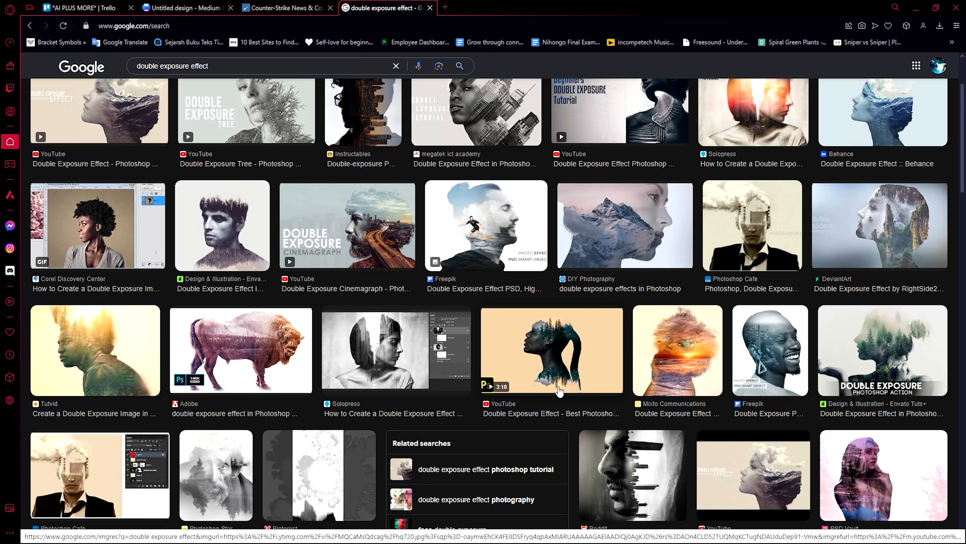
{"action": "scroll", "coordinate": [228, 425], "scroll_direction": "down", "scroll_amount": 4}
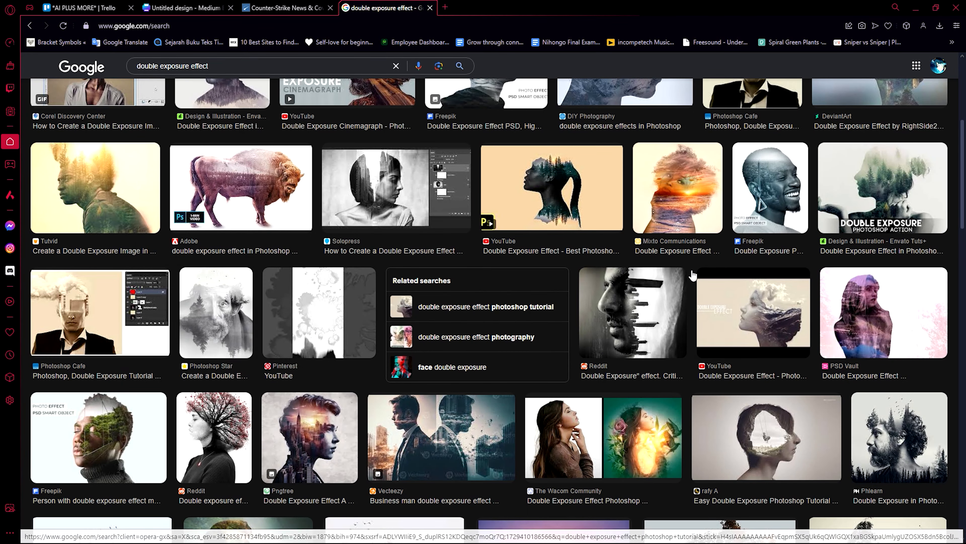
{"action": "scroll", "coordinate": [797, 295], "scroll_direction": "up", "scroll_amount": 7}
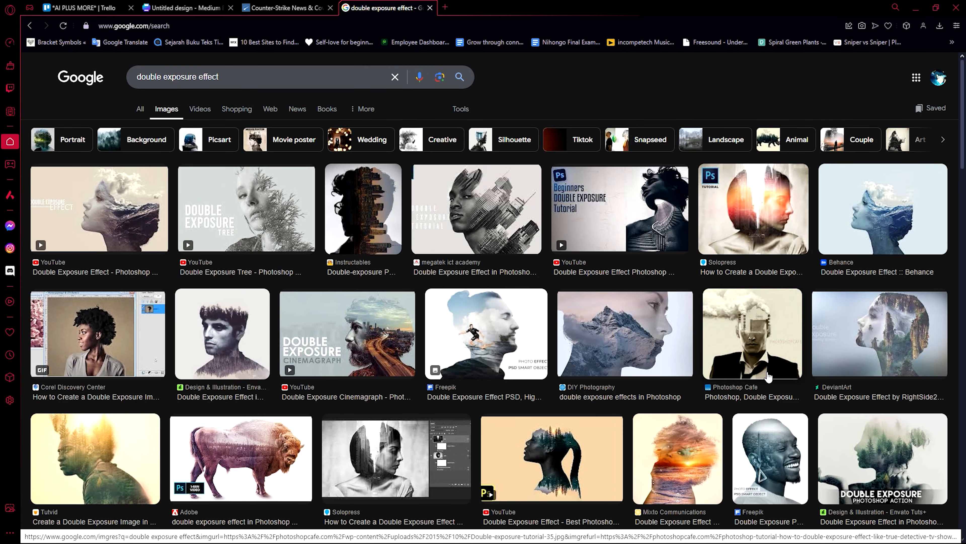
{"action": "scroll", "coordinate": [761, 381], "scroll_direction": "down", "scroll_amount": 10}
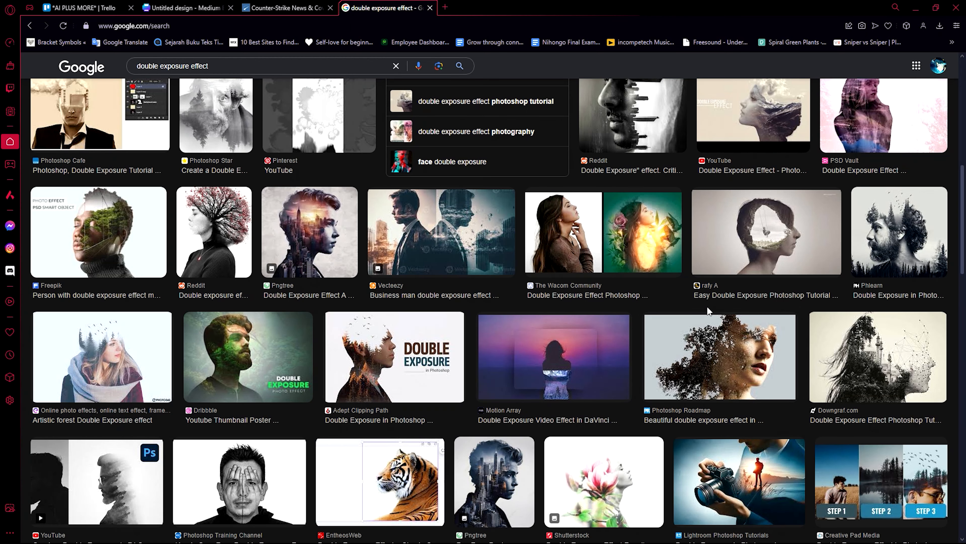
Step: Return to the Canva banner design and shift the sunset cliff photo left to about X -7.8 in, Y -3.3 in
{"action": "left_click", "coordinate": [228, 7]}
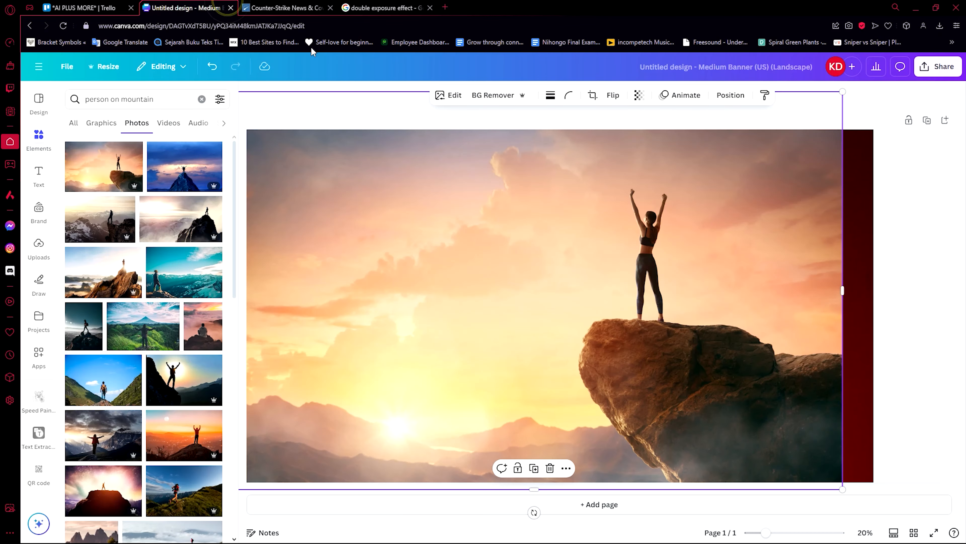
{"action": "left_click", "coordinate": [378, 119]}
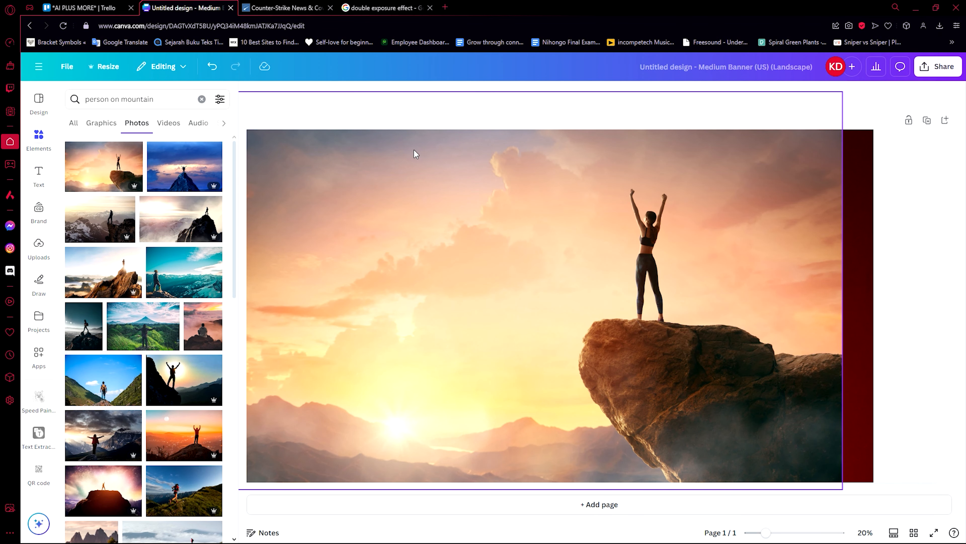
{"action": "left_click", "coordinate": [414, 147]}
{"action": "left_click_drag", "start_coordinate": [524, 187], "coordinate": [481, 188]}
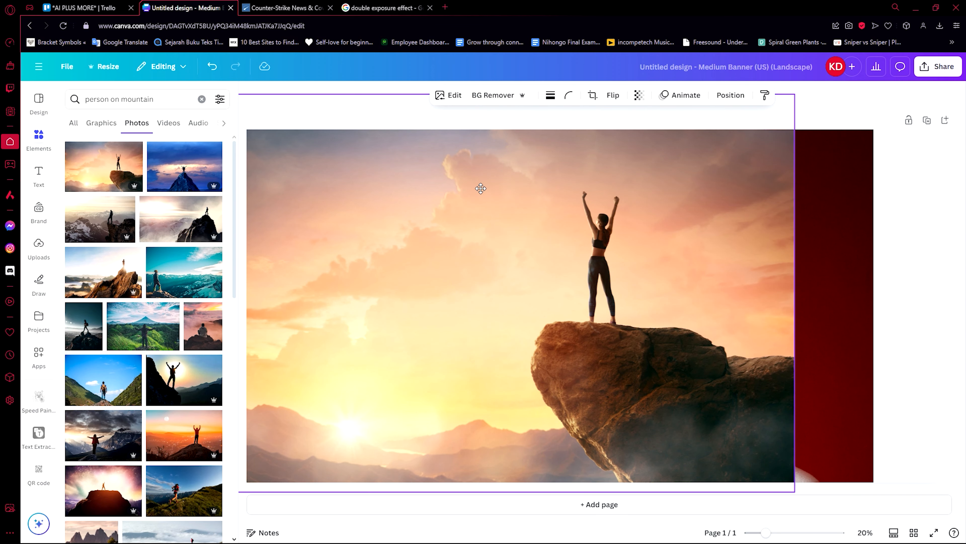
{"action": "mouse_move", "coordinate": [552, 193]}
{"action": "left_mouse_down"}
{"action": "mouse_move", "coordinate": [481, 190]}
{"action": "mouse_move", "coordinate": [564, 206]}
{"action": "left_mouse_up"}
Step: Send the sunset cliff photo backward so it lies behind the man's portrait
{"action": "left_click", "coordinate": [822, 212]}
{"action": "left_click", "coordinate": [669, 216]}
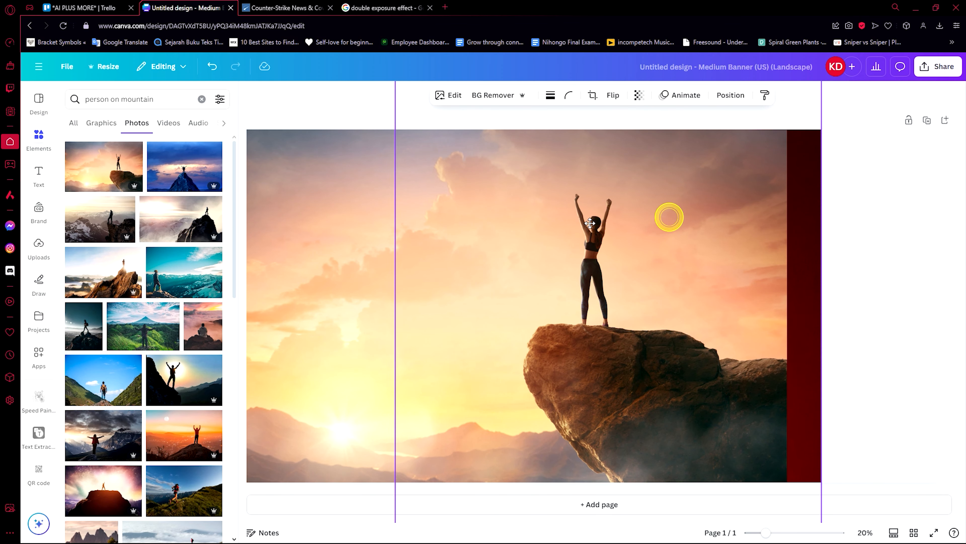
{"action": "left_click", "coordinate": [424, 201]}
{"action": "left_click", "coordinate": [731, 95]}
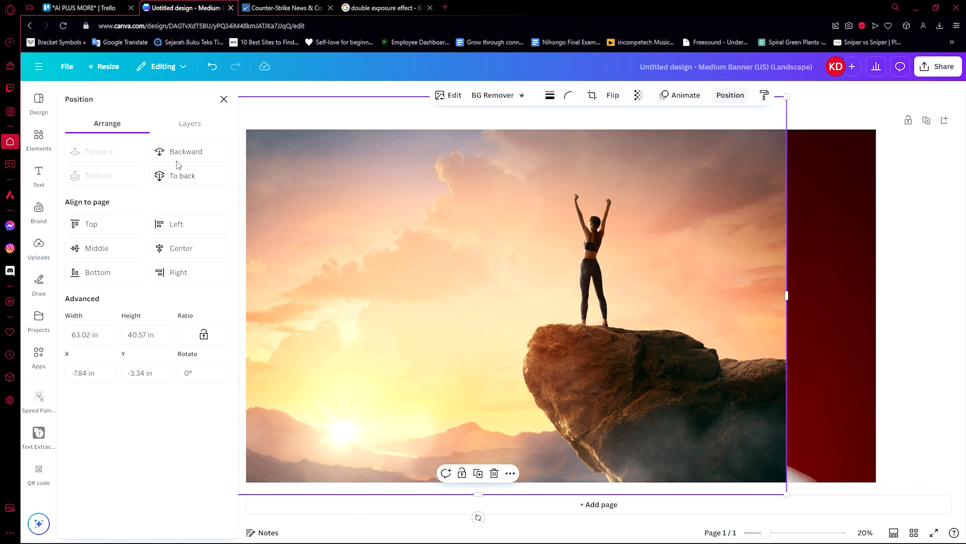
{"action": "left_click", "coordinate": [186, 151]}
Step: Nudge the man's portrait to about X 20 in, Y -8.3 in and remove its background
{"action": "left_click", "coordinate": [803, 221]}
{"action": "mouse_move", "coordinate": [844, 235]}
{"action": "left_mouse_down"}
{"action": "mouse_move", "coordinate": [822, 234]}
{"action": "mouse_move", "coordinate": [838, 229]}
{"action": "left_mouse_up"}
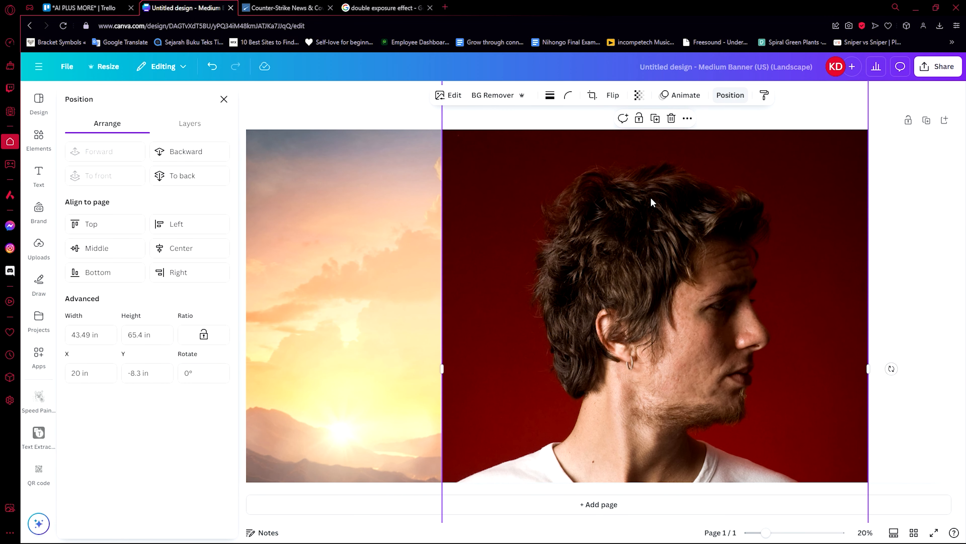
{"action": "left_click", "coordinate": [494, 95]}
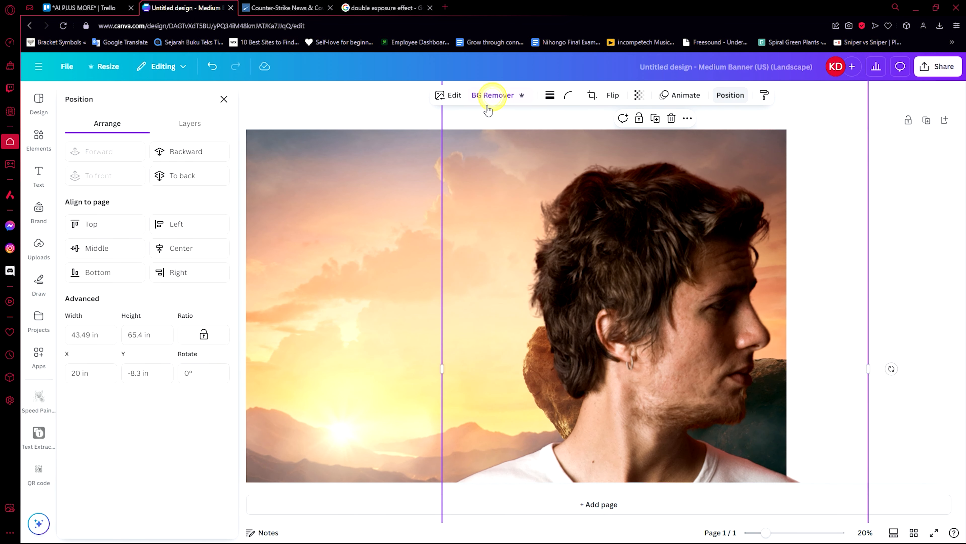
Step: Move the cut-out portrait lower over the cliff photo, to about X 7.8 in, Y 1.1 in
{"action": "left_click_drag", "start_coordinate": [607, 223], "coordinate": [628, 203]}
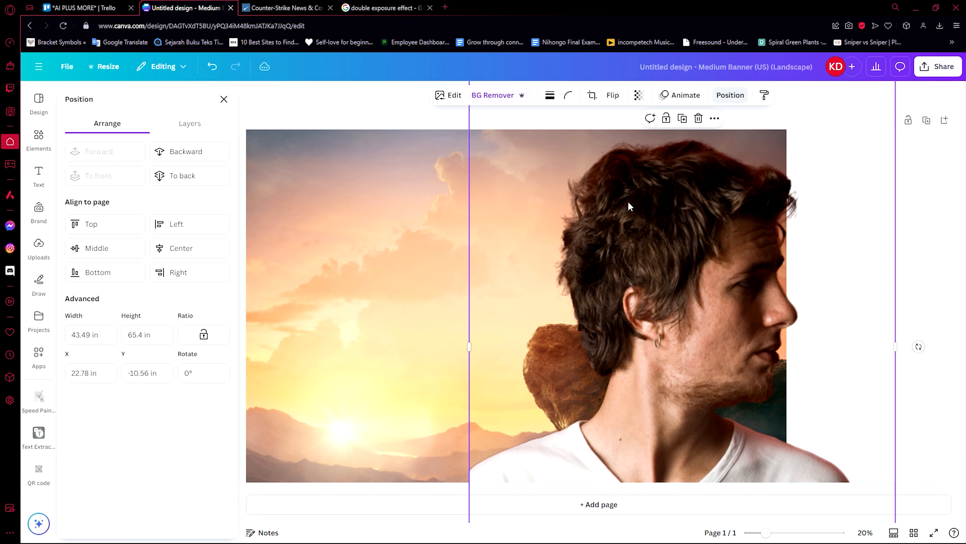
{"action": "left_click", "coordinate": [458, 191]}
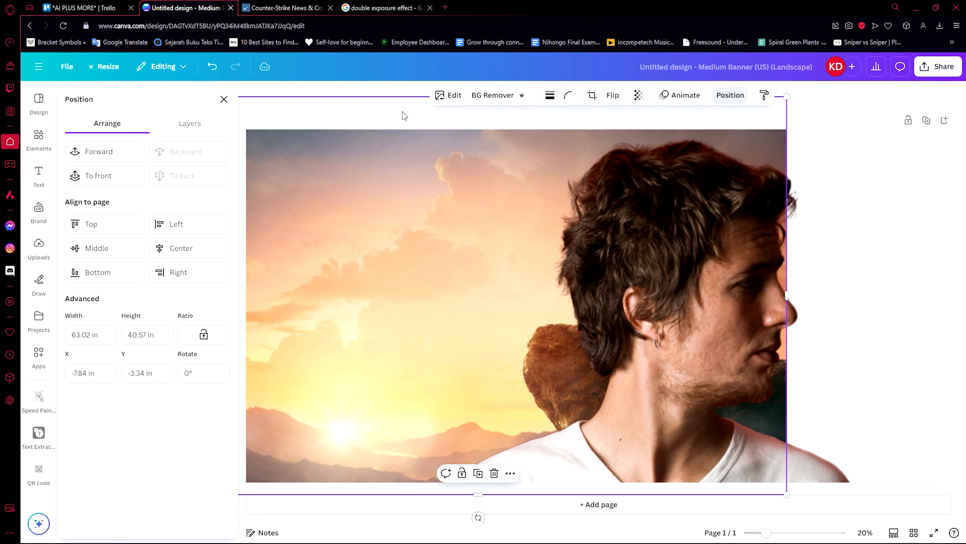
{"action": "left_click_drag", "start_coordinate": [811, 218], "coordinate": [752, 249]}
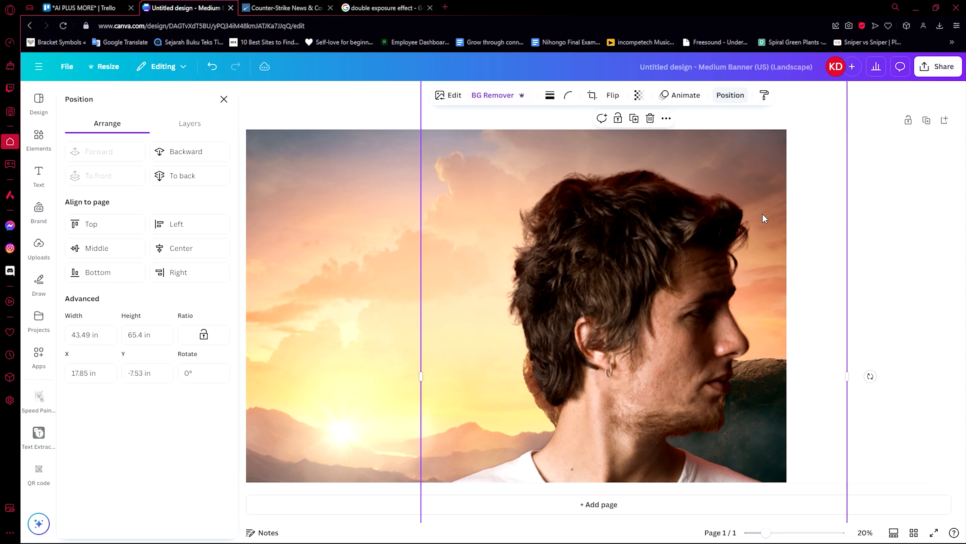
{"action": "left_click_drag", "start_coordinate": [754, 174], "coordinate": [656, 258]}
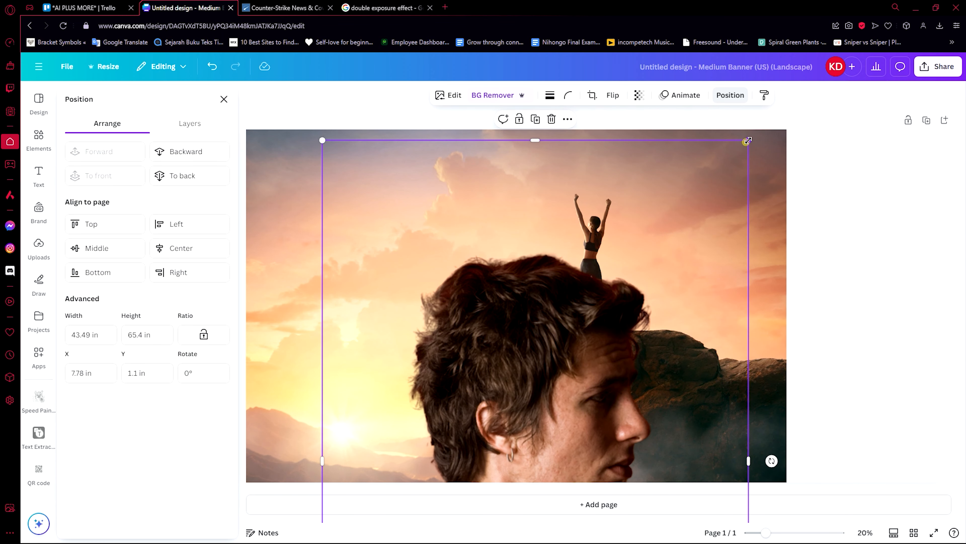
Step: Enlarge the man's cut-out portrait and reposition it so his head and shoulders fill the banner's height
{"action": "left_click_drag", "start_coordinate": [748, 140], "coordinate": [809, 103]}
{"action": "left_click_drag", "start_coordinate": [666, 210], "coordinate": [714, 188]}
{"action": "left_click", "coordinate": [867, 216]}
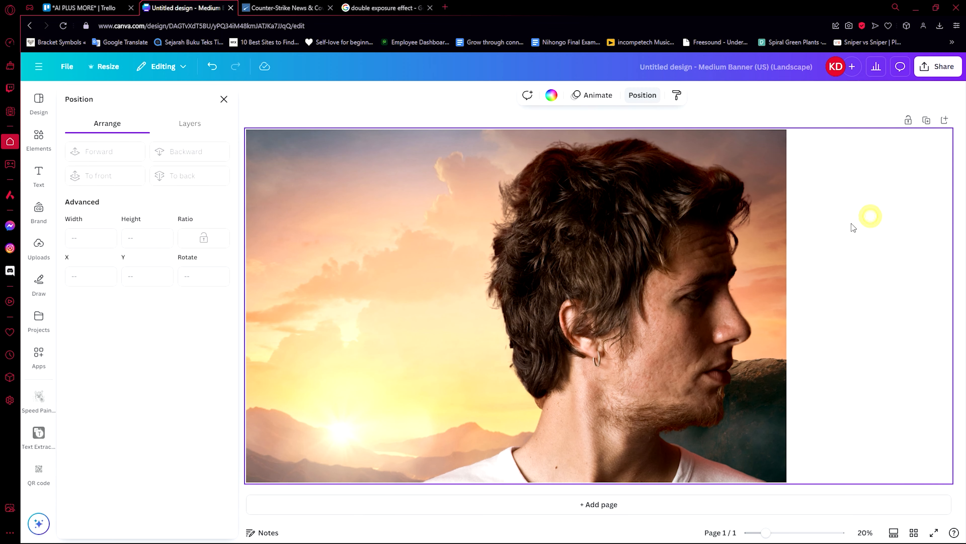
Step: Move the sunset cliff photo right to about X 5 in, Y -3.5 in and flip it horizontally
{"action": "left_click", "coordinate": [341, 206]}
{"action": "left_click_drag", "start_coordinate": [341, 205], "coordinate": [468, 203]}
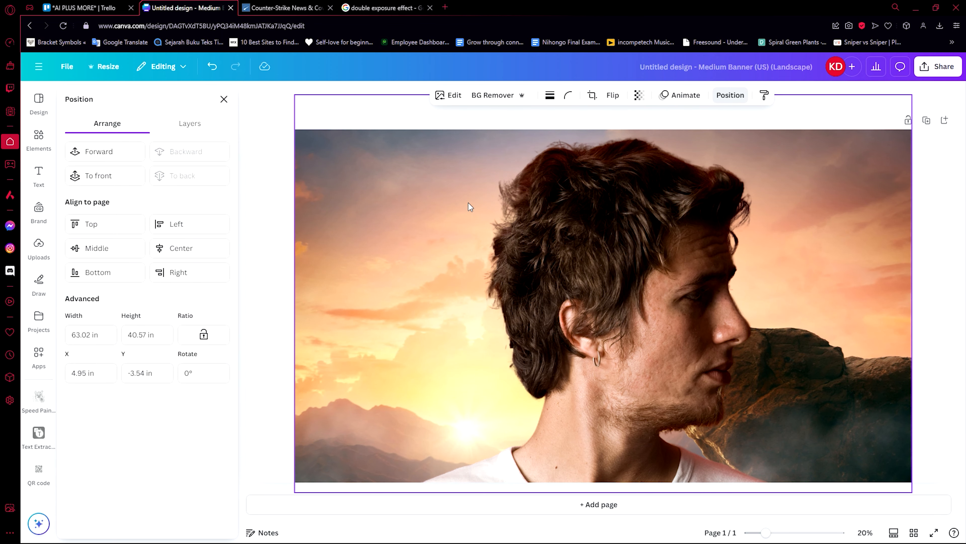
{"action": "left_click", "coordinate": [612, 95]}
{"action": "left_click", "coordinate": [614, 123]}
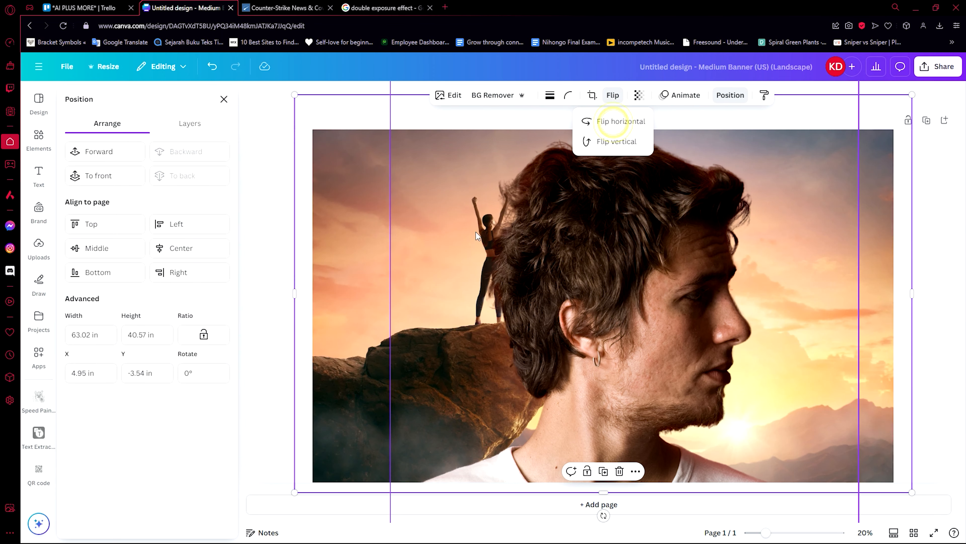
Step: Enlarge the flipped cliff photo to about 75.8 by 48.8 in and place it around X -3.8 in, Y -7.8 in
{"action": "left_click_drag", "start_coordinate": [416, 218], "coordinate": [366, 230]}
{"action": "left_click_drag", "start_coordinate": [859, 505], "coordinate": [953, 536]}
{"action": "left_click_drag", "start_coordinate": [847, 428], "coordinate": [859, 381]}
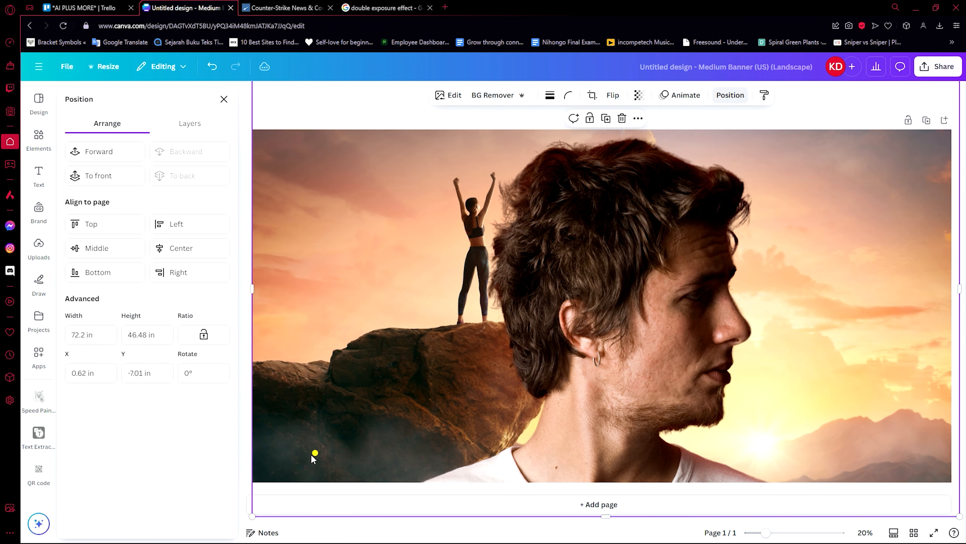
{"action": "left_click_drag", "start_coordinate": [315, 452], "coordinate": [345, 408]}
{"action": "left_click_drag", "start_coordinate": [281, 472], "coordinate": [247, 493]}
{"action": "left_click_drag", "start_coordinate": [330, 409], "coordinate": [294, 449]}
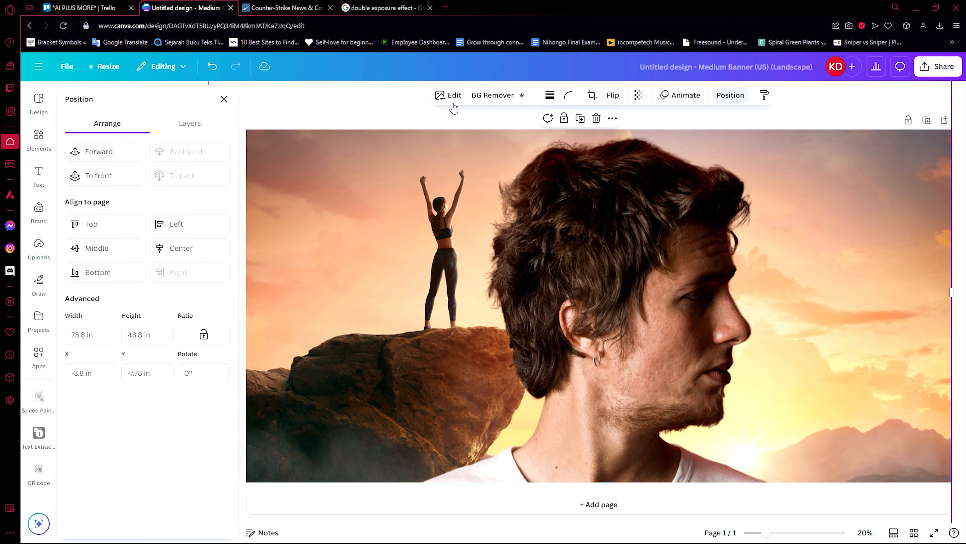
Step: Open the Easy Reflections app and create a reflection from the flipped cliff photo
{"action": "left_click", "coordinate": [316, 169]}
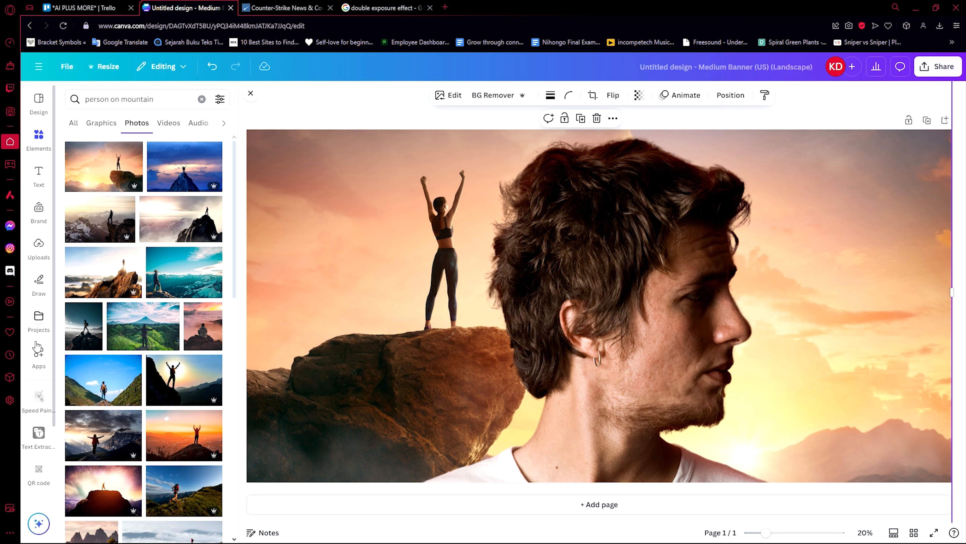
{"action": "left_click", "coordinate": [38, 352]}
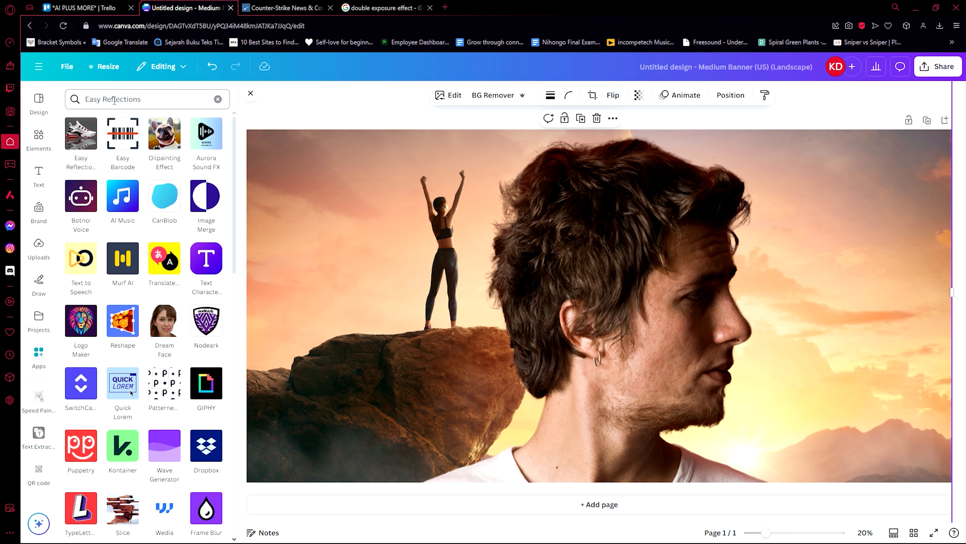
{"action": "left_click", "coordinate": [89, 154]}
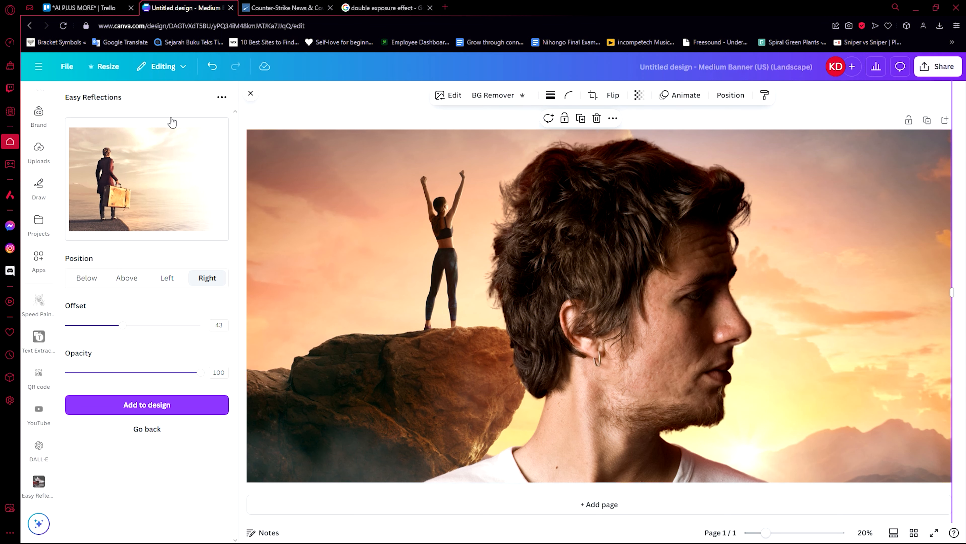
{"action": "left_click", "coordinate": [222, 97]}
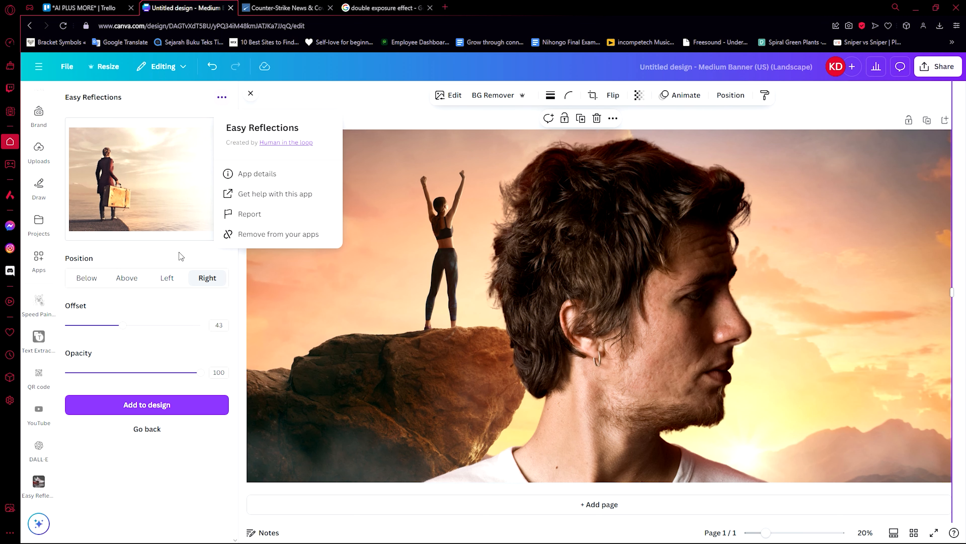
{"action": "left_click", "coordinate": [160, 432]}
{"action": "left_click", "coordinate": [373, 289]}
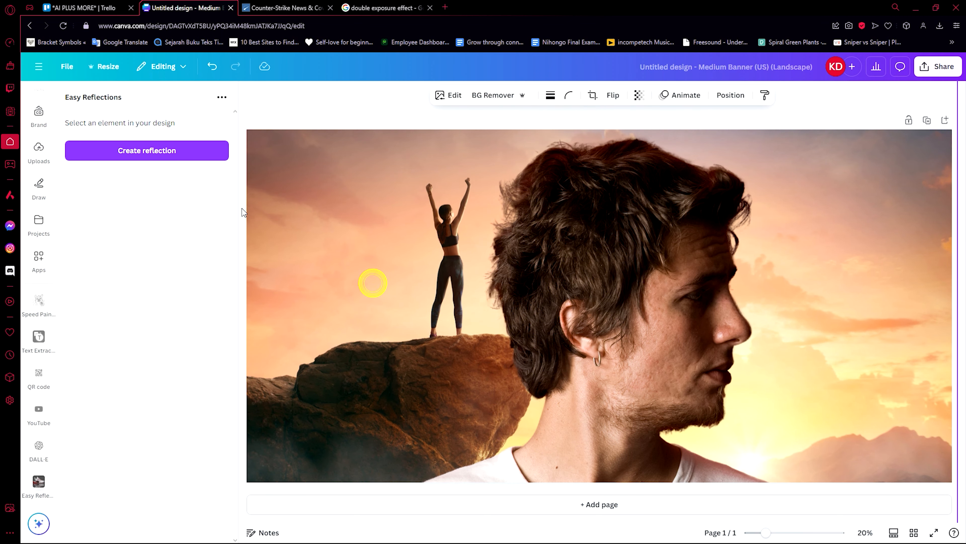
{"action": "left_click", "coordinate": [131, 149]}
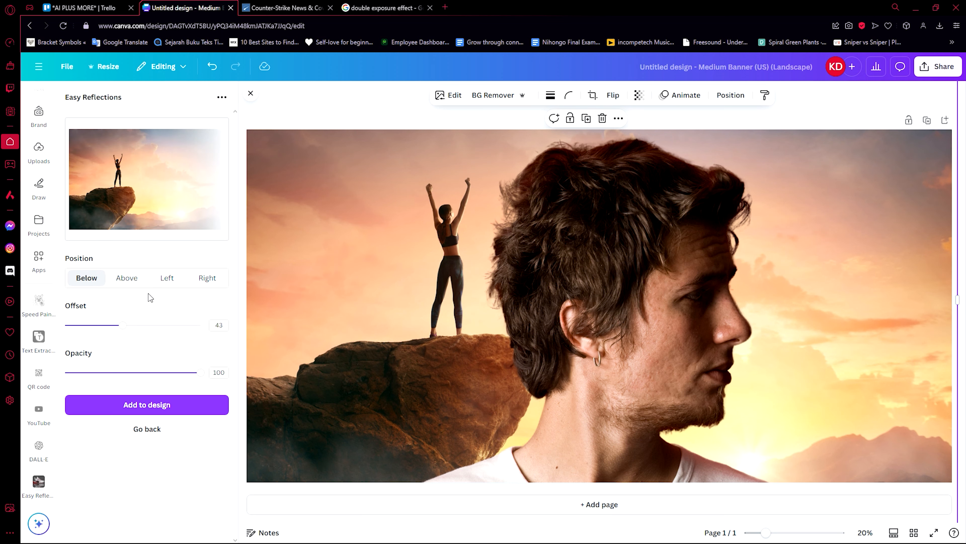
Step: Set the reflection's position to Right, its opacity to 100 and its offset to 43
{"action": "left_click", "coordinate": [166, 278]}
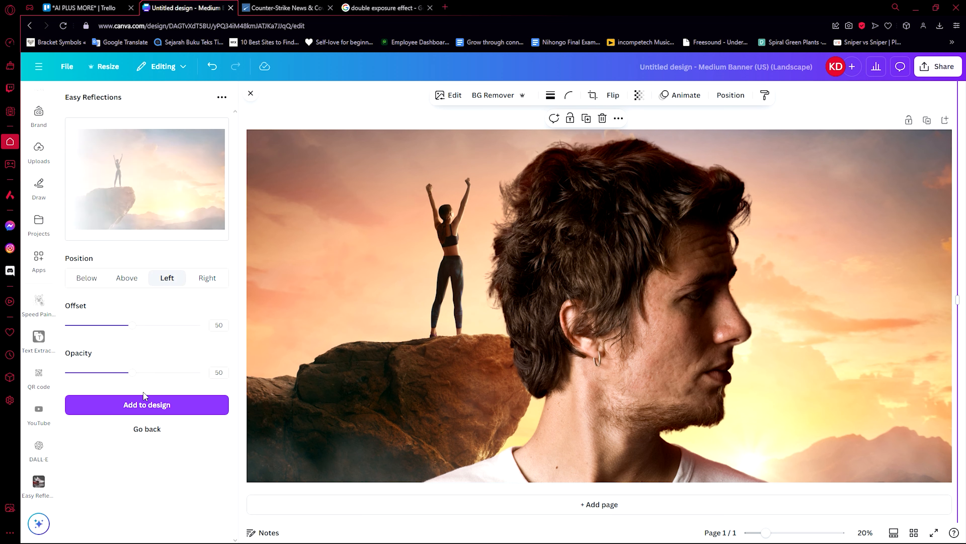
{"action": "left_click", "coordinate": [207, 278]}
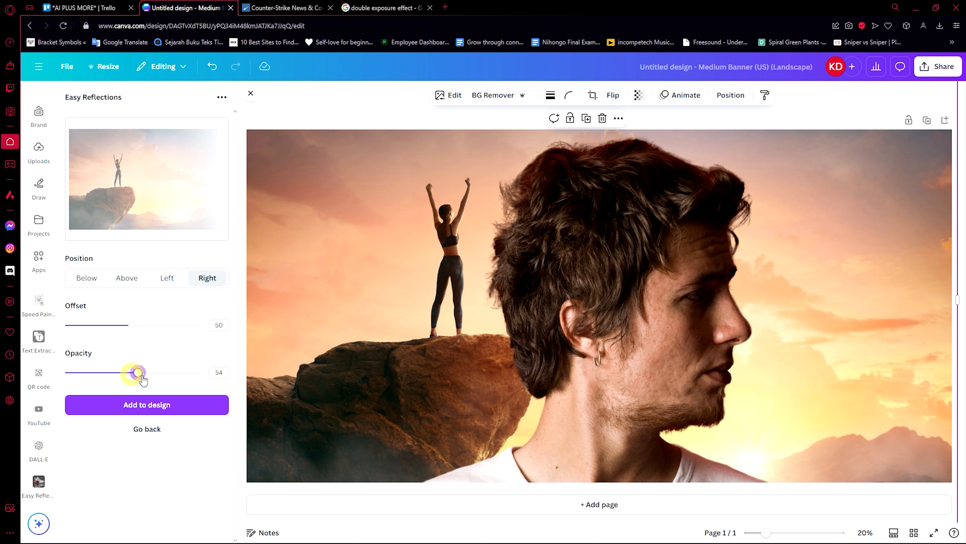
{"action": "left_click_drag", "start_coordinate": [142, 378], "coordinate": [215, 389]}
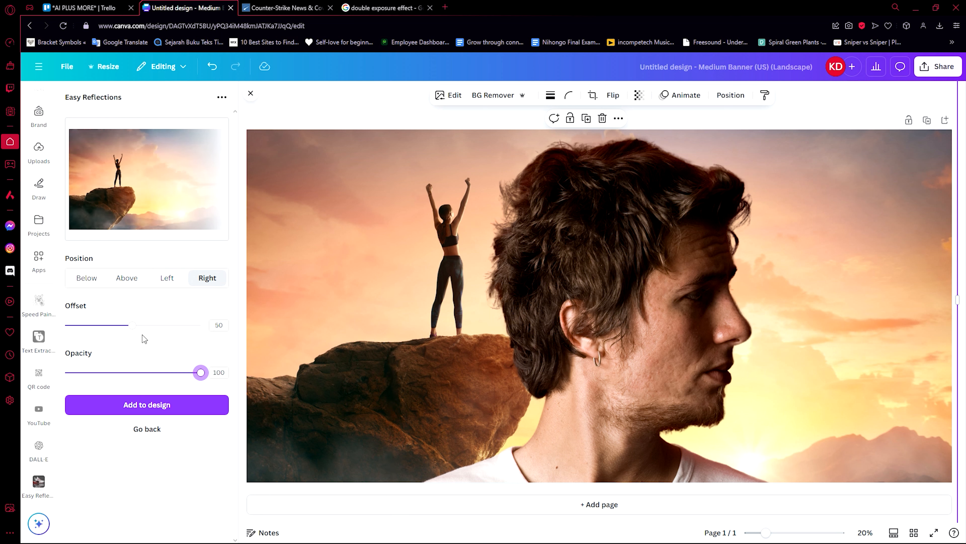
{"action": "left_click_drag", "start_coordinate": [156, 330], "coordinate": [126, 338]}
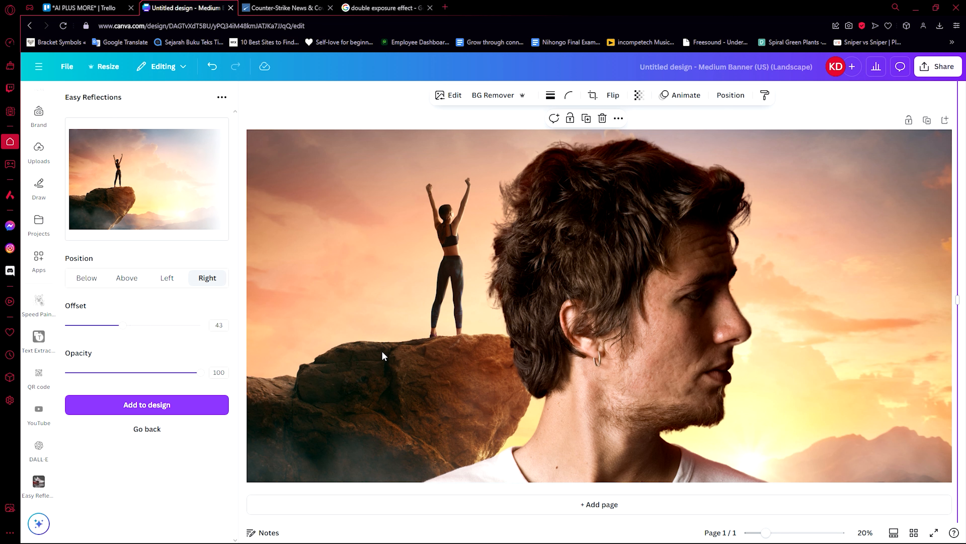
Step: Replace the original cliff photo with the faded reflection, enlarged to fill most of the banner behind the man's portrait
{"action": "left_click_drag", "start_coordinate": [565, 302], "coordinate": [415, 273]}
{"action": "left_click", "coordinate": [316, 249]}
{"action": "key", "text": "Delete"}
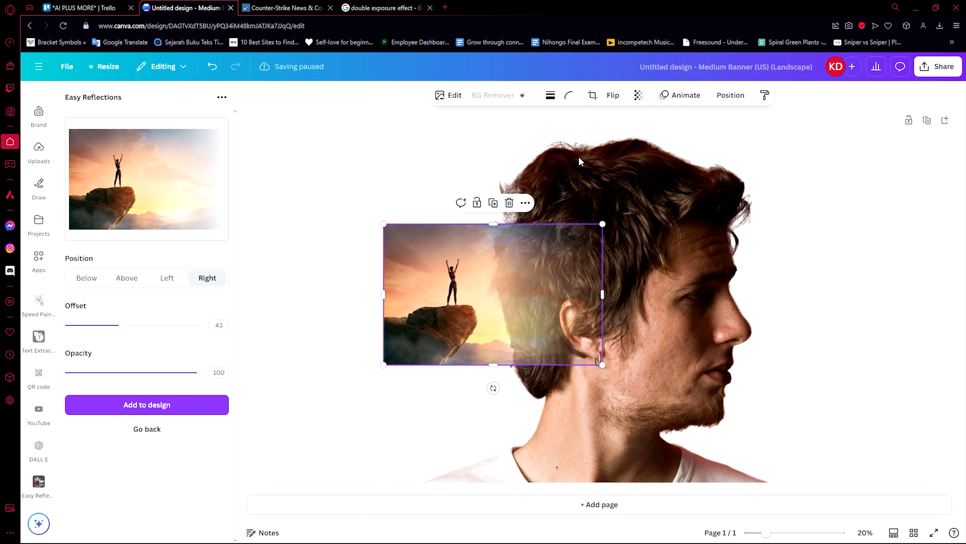
{"action": "left_click_drag", "start_coordinate": [602, 225], "coordinate": [891, 41]}
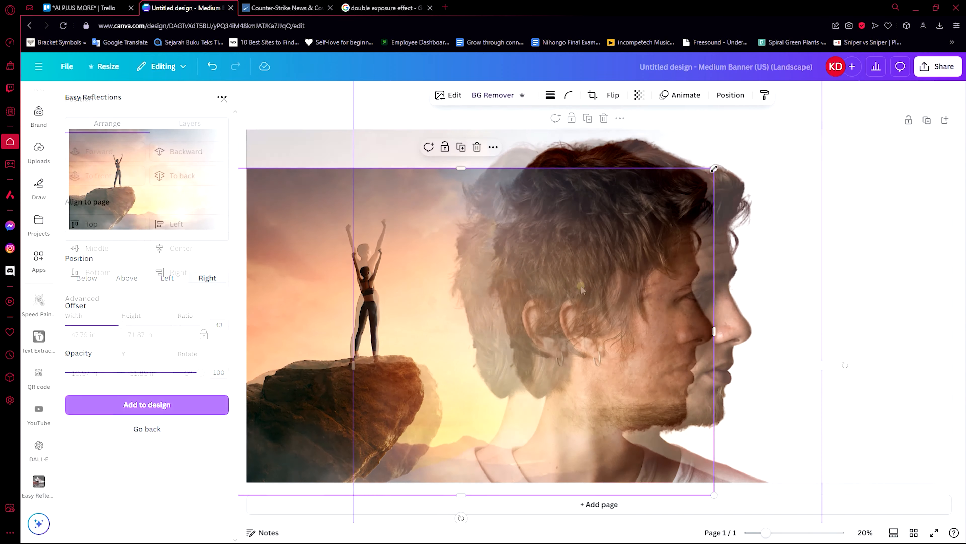
{"action": "left_click", "coordinate": [882, 274]}
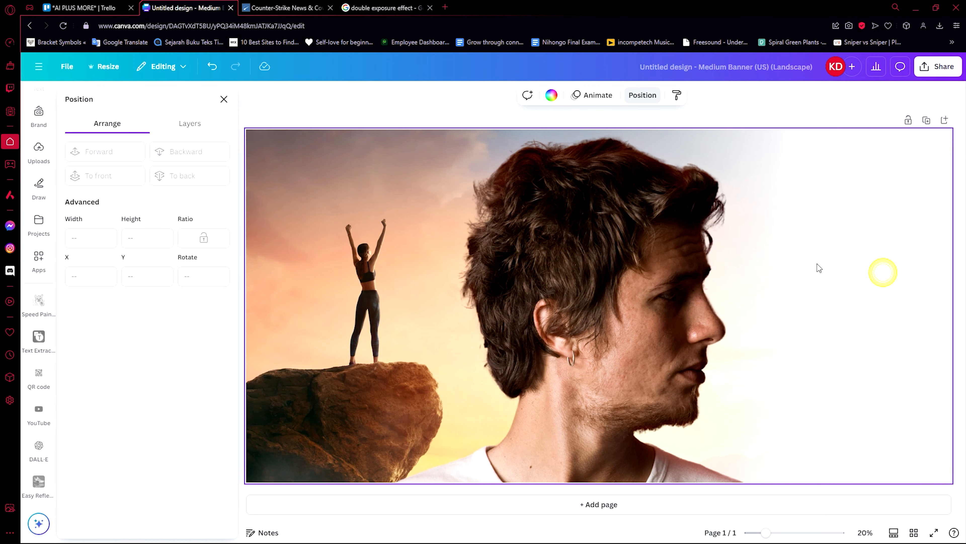
Step: Search the photo elements for "background"
{"action": "left_click", "coordinate": [36, 149]}
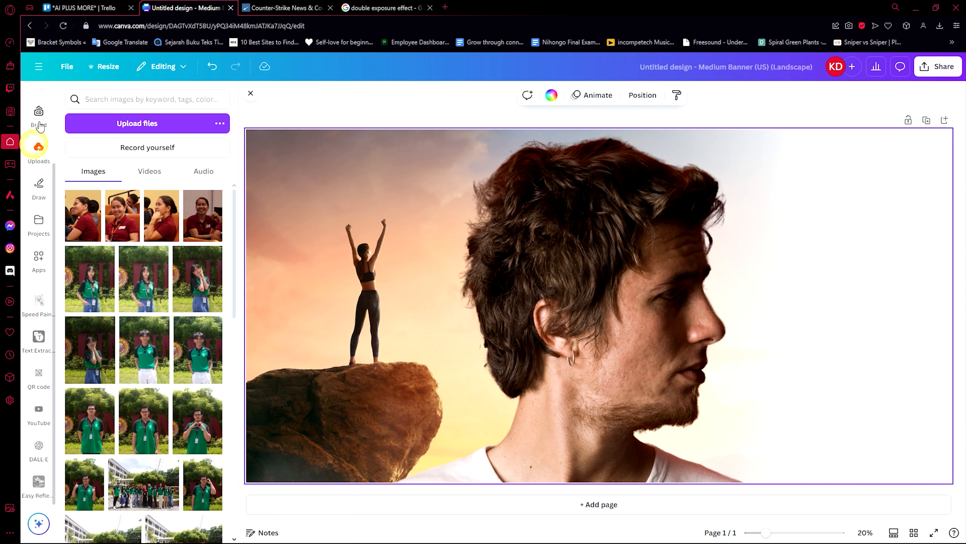
{"action": "left_click", "coordinate": [39, 136]}
{"action": "left_click", "coordinate": [110, 100]}
{"action": "triple_click", "coordinate": [110, 100]}
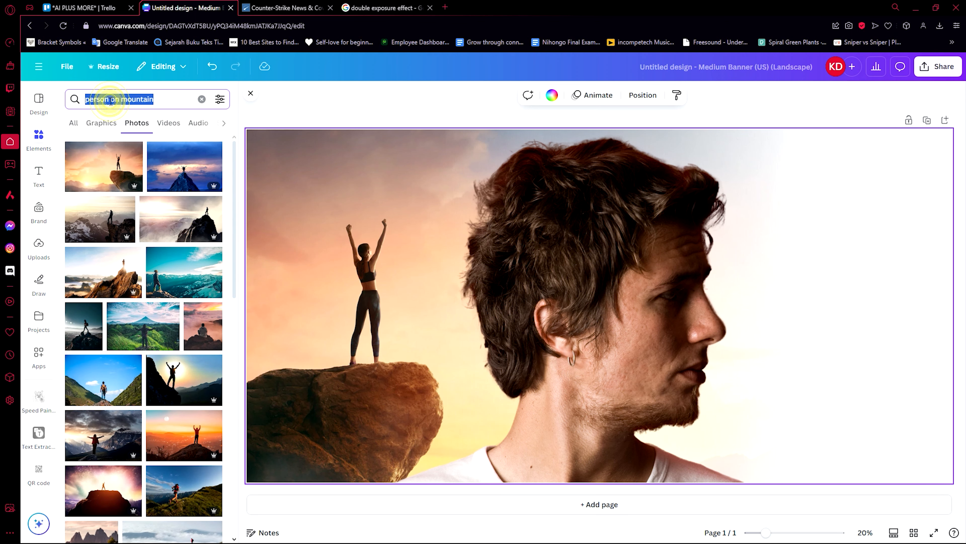
{"action": "key", "text": "BackSpace"}
{"action": "type", "text": "background"}
{"action": "key", "text": "Return"}
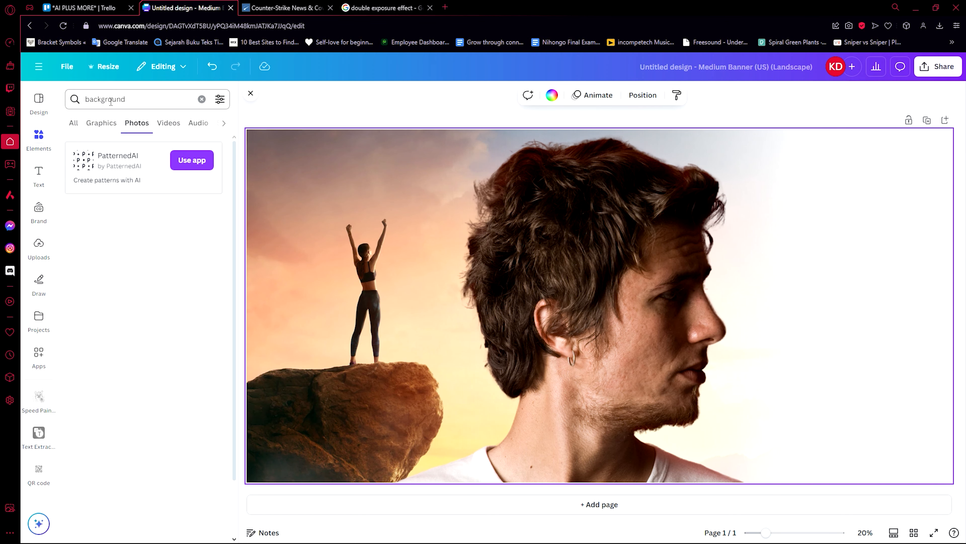
Step: Add the pale blue marble photo and enlarge it to about 80 by 60.9 in so it covers the banner
{"action": "mouse_move", "coordinate": [118, 231]}
{"action": "left_mouse_down"}
{"action": "mouse_move", "coordinate": [244, 201]}
{"action": "mouse_move", "coordinate": [126, 220]}
{"action": "left_mouse_up"}
{"action": "left_click", "coordinate": [115, 328]}
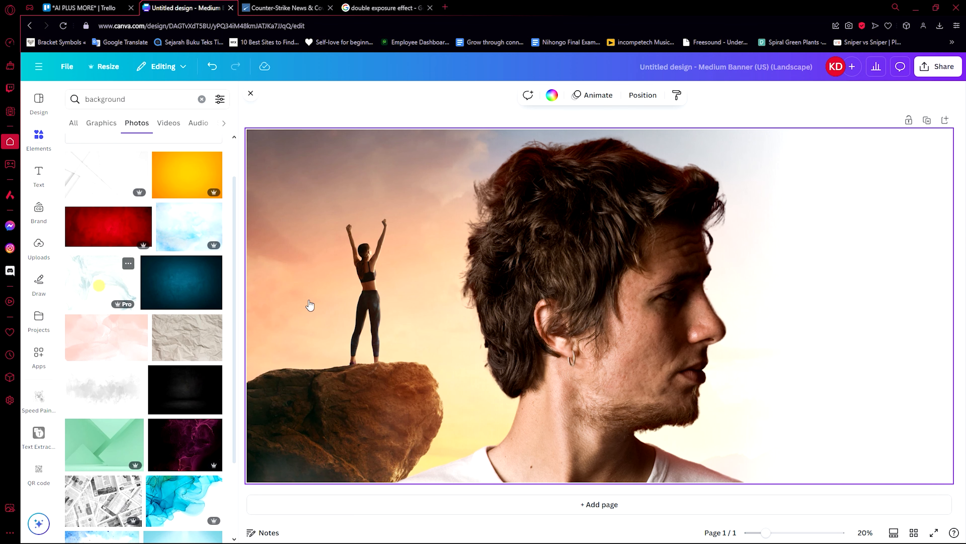
{"action": "left_click", "coordinate": [628, 340]}
{"action": "left_click_drag", "start_coordinate": [750, 165], "coordinate": [922, 110]}
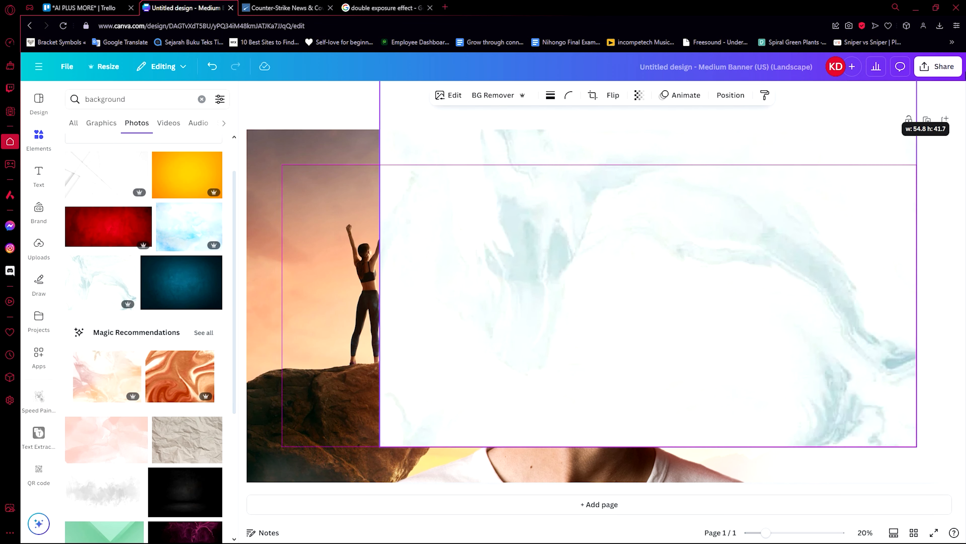
{"action": "left_click_drag", "start_coordinate": [380, 446], "coordinate": [152, 539]}
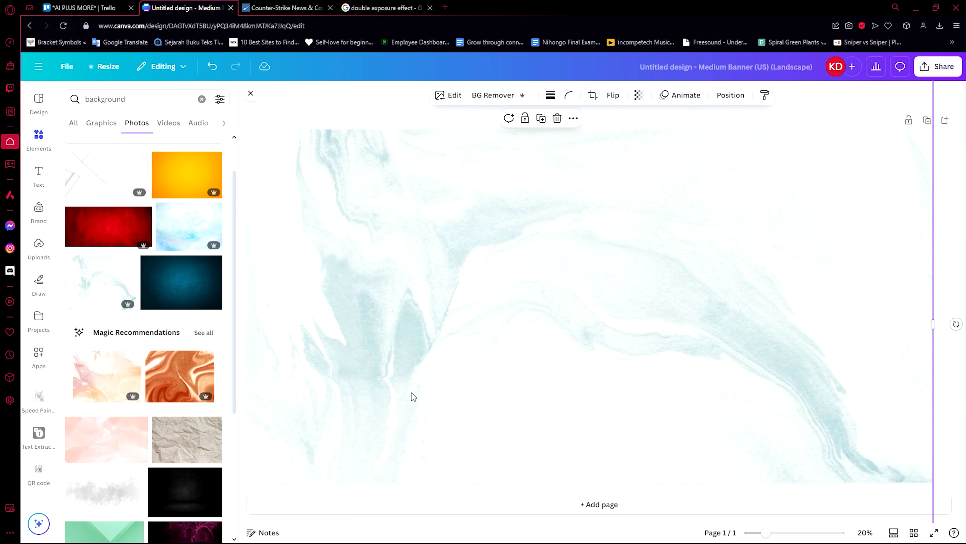
{"action": "left_click_drag", "start_coordinate": [441, 379], "coordinate": [459, 401]}
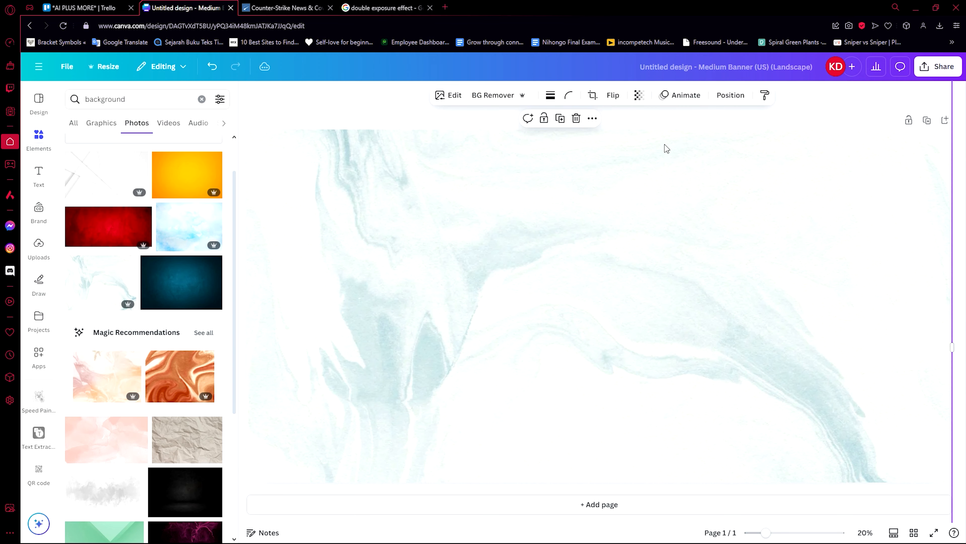
Step: Send the marble photo to the back, behind the faded cliff photo and the man's portrait, and deselect it
{"action": "left_click", "coordinate": [730, 94]}
{"action": "left_click", "coordinate": [98, 175]}
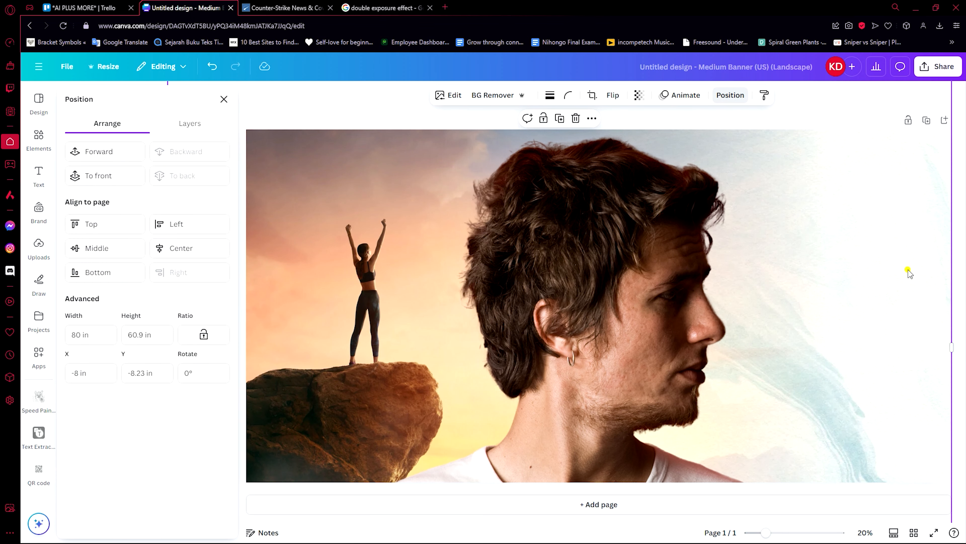
{"action": "left_click", "coordinate": [879, 111]}
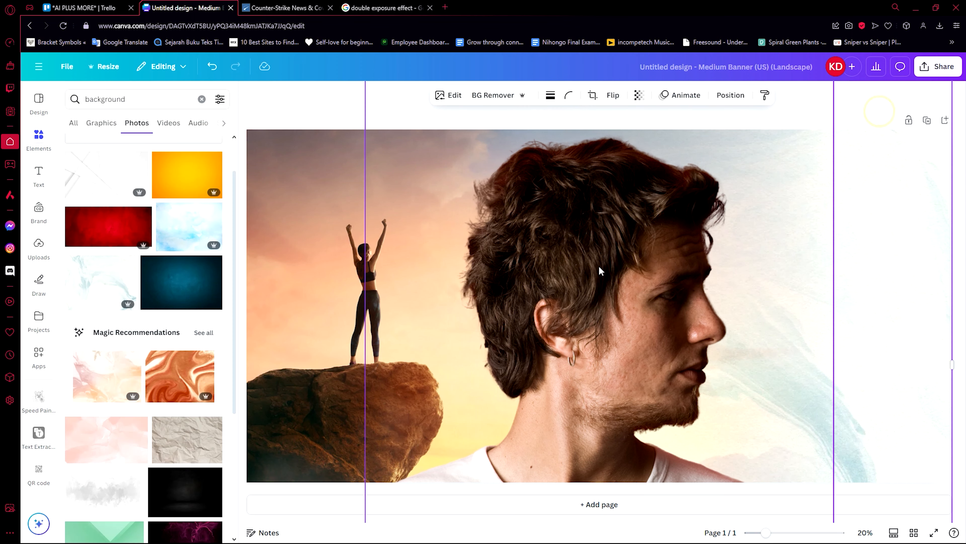
{"action": "left_click", "coordinate": [353, 114]}
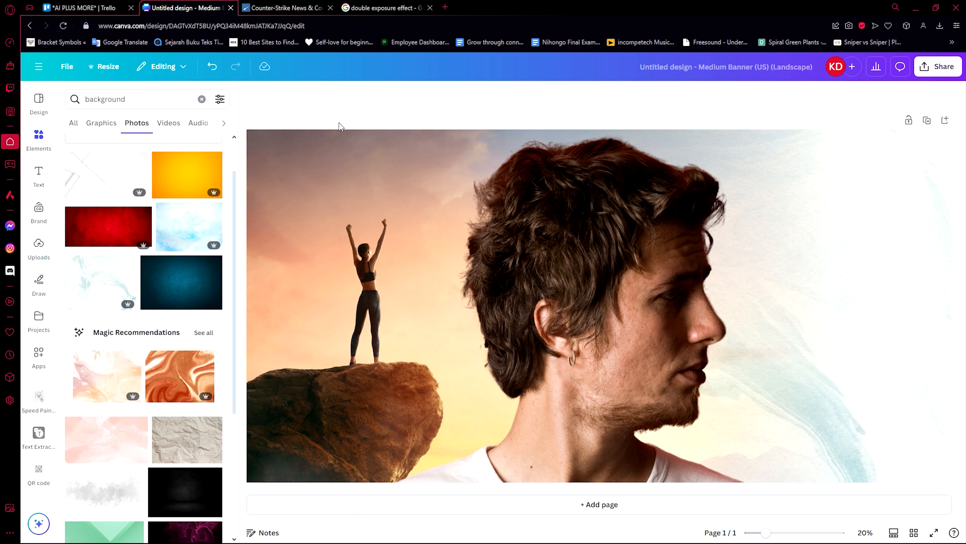
Step: Add a text box reading "KEY TO SUCCESS" and enlarge it to a font size of about 400 over the man's face
{"action": "left_click", "coordinate": [39, 175]}
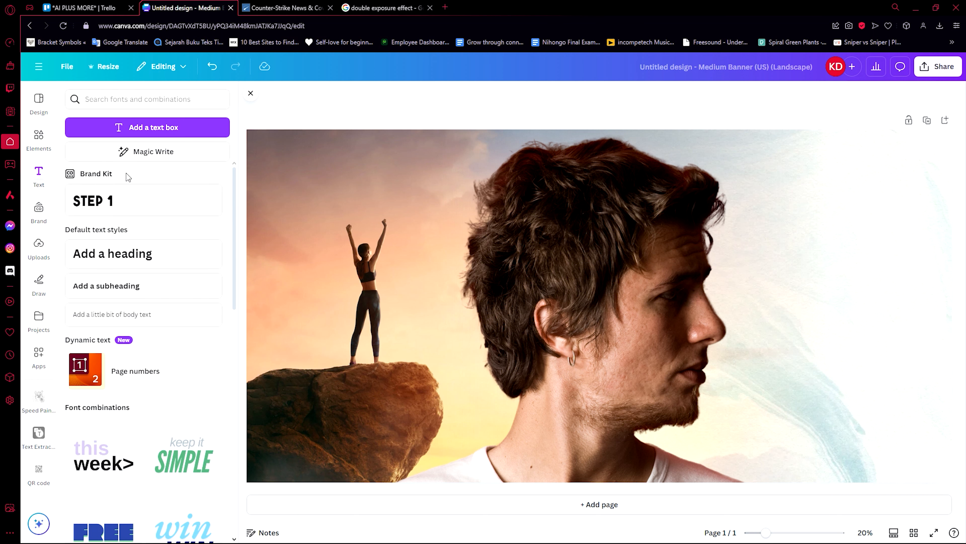
{"action": "left_click", "coordinate": [133, 126]}
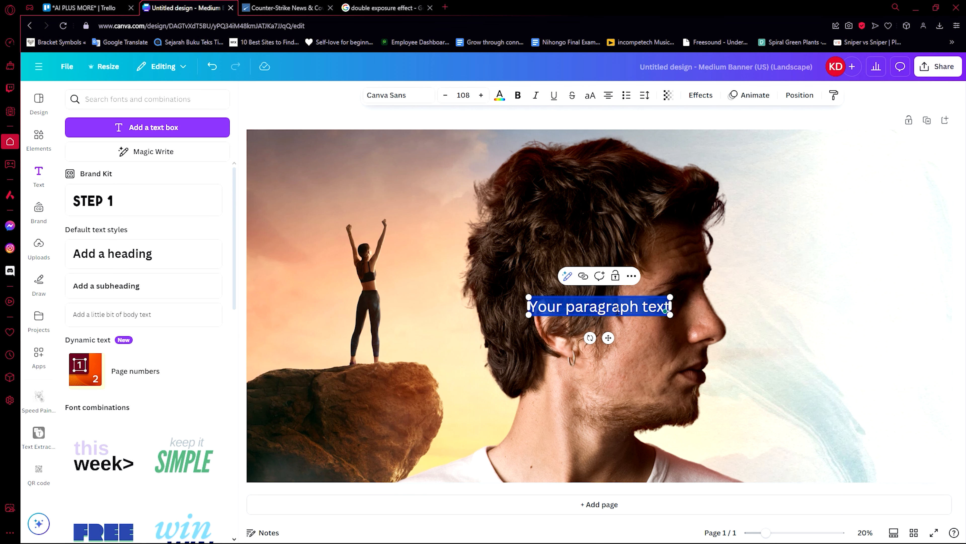
{"action": "type", "text": "KEY TO"}
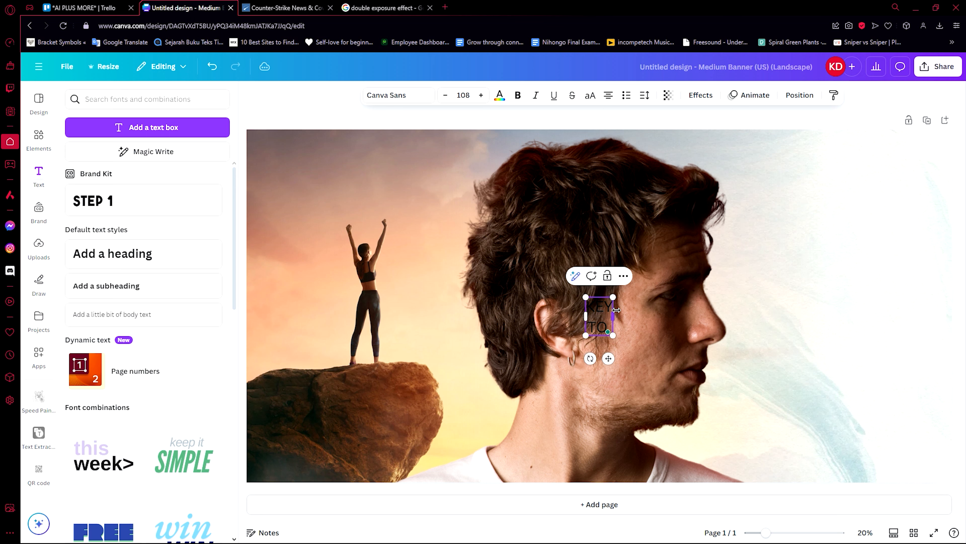
{"action": "type", "text": " SUCCESS"}
{"action": "left_click_drag", "start_coordinate": [633, 296], "coordinate": [814, 139]}
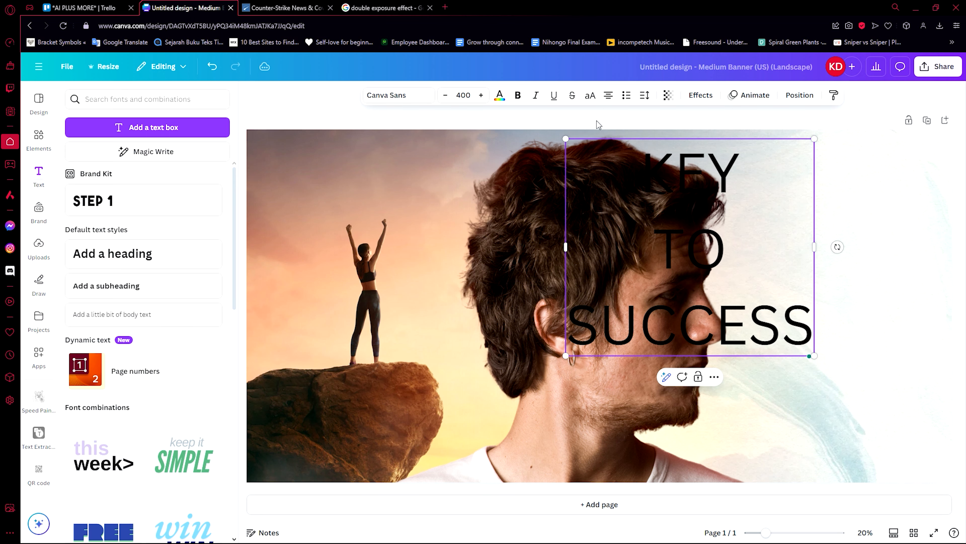
Step: Change the font of the whole KEY TO SUCCESS text to Sunborn
{"action": "triple_click", "coordinate": [645, 207]}
{"action": "left_click", "coordinate": [438, 95]}
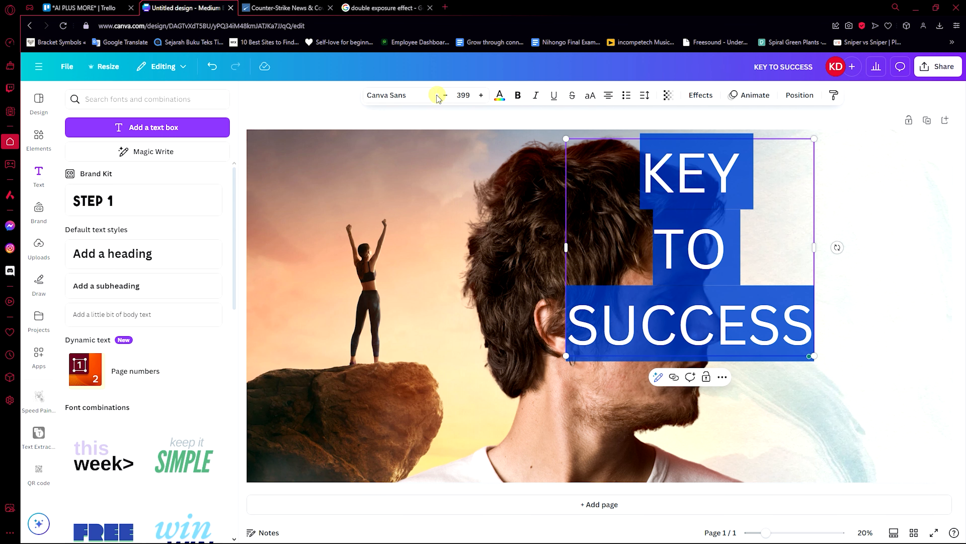
{"action": "left_click", "coordinate": [424, 95]}
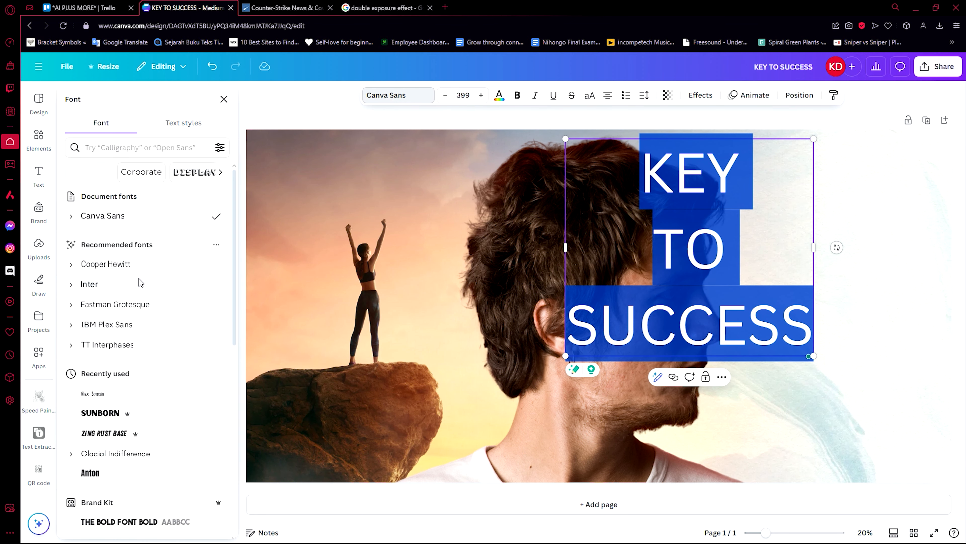
{"action": "scroll", "coordinate": [140, 297], "scroll_direction": "down", "scroll_amount": 3}
{"action": "scroll", "coordinate": [143, 308], "scroll_direction": "down", "scroll_amount": 1}
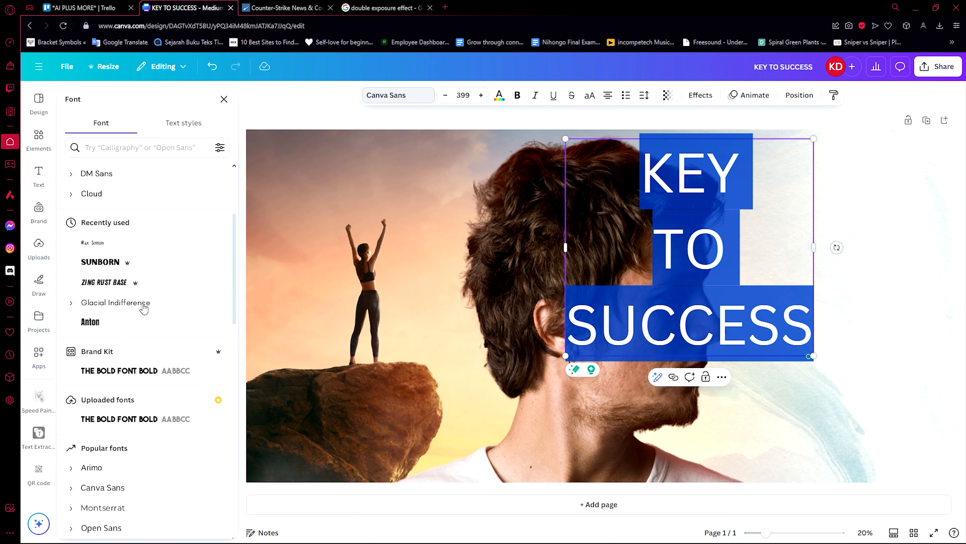
{"action": "left_click", "coordinate": [125, 266]}
{"action": "left_click", "coordinate": [451, 121]}
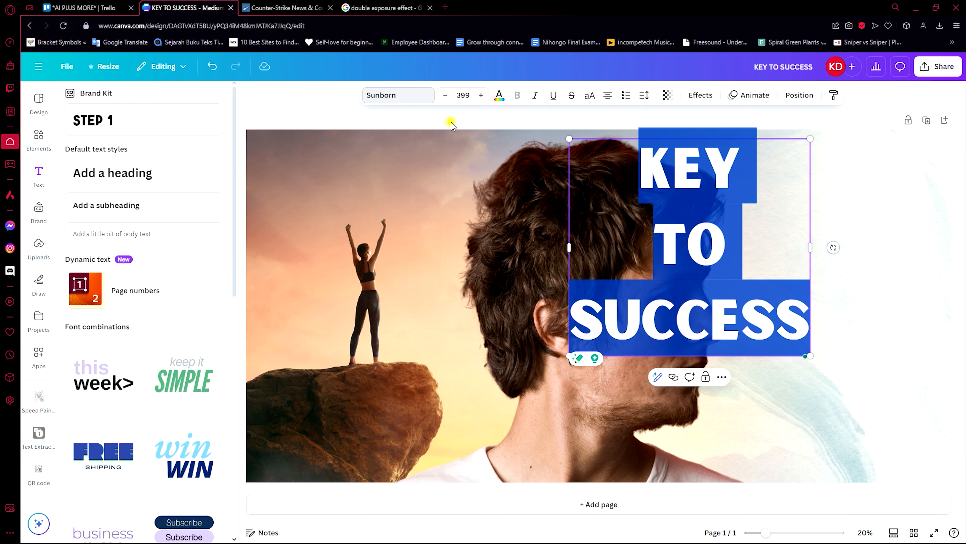
Step: Move the KEY TO SUCCESS text to the empty area right of the man's face and shift his portrait slightly left
{"action": "left_click_drag", "start_coordinate": [688, 269], "coordinate": [773, 305]}
{"action": "left_click", "coordinate": [575, 291]}
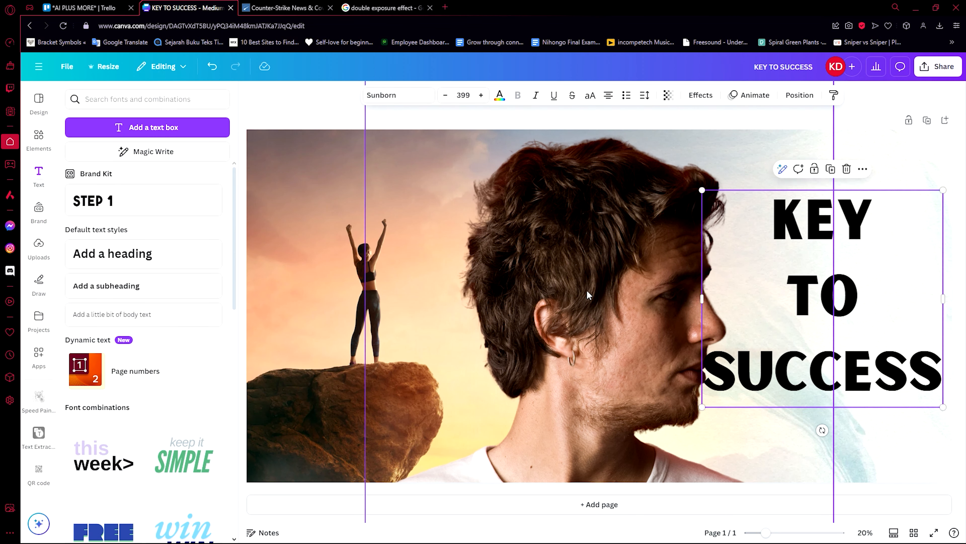
{"action": "left_click_drag", "start_coordinate": [575, 291], "coordinate": [533, 290]}
{"action": "left_click_drag", "start_coordinate": [856, 282], "coordinate": [867, 285]}
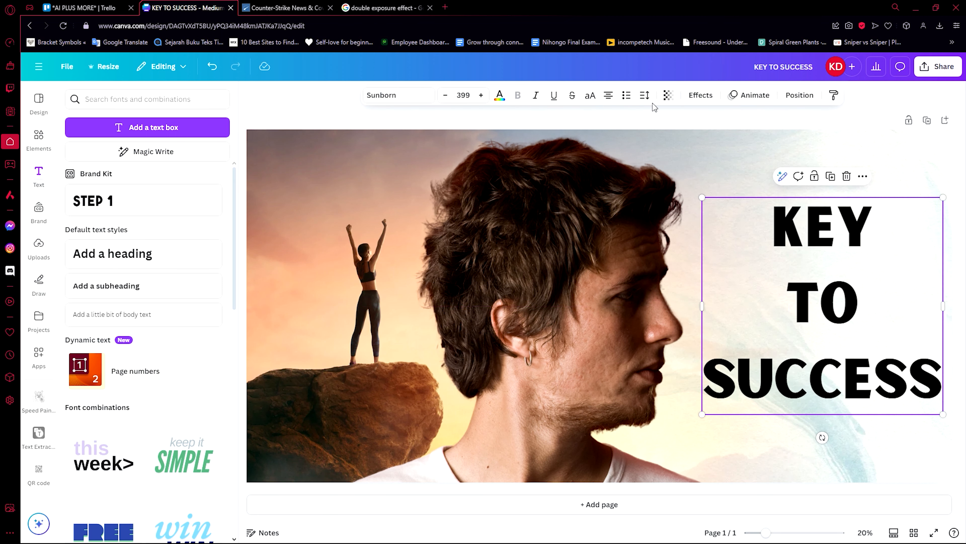
Step: Tighten the line spacing of the KEY TO SUCCESS text and move it slightly down and left, beside the man's face
{"action": "left_click", "coordinate": [645, 95]}
{"action": "left_click_drag", "start_coordinate": [612, 142], "coordinate": [606, 175]}
{"action": "left_click", "coordinate": [841, 134]}
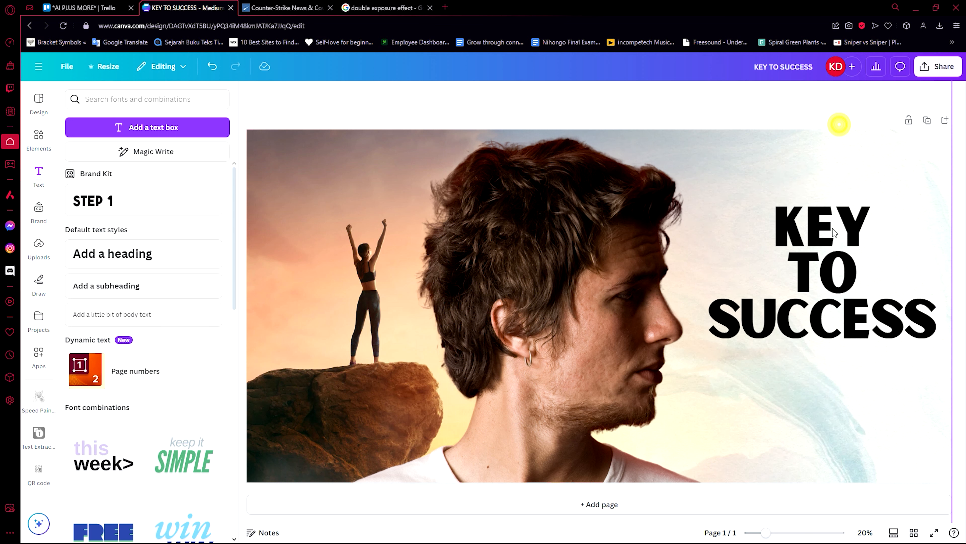
{"action": "left_click_drag", "start_coordinate": [835, 249], "coordinate": [825, 280]}
Step: Try the Lift, Neon, Glitch and Echo effects on the KEY TO SUCCESS text, choosing bright green as the Echo color
{"action": "left_click", "coordinate": [696, 94]}
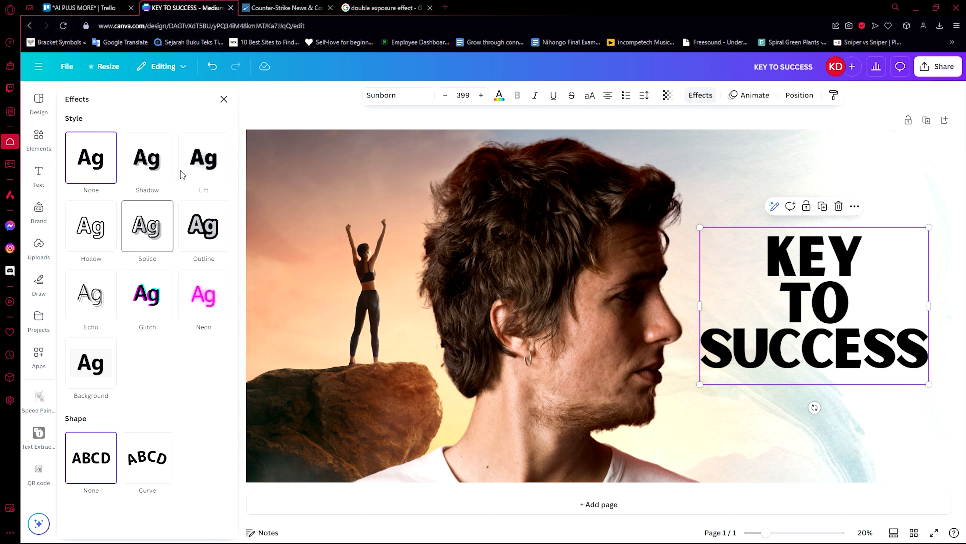
{"action": "left_click", "coordinate": [200, 158]}
{"action": "left_click", "coordinate": [204, 332]}
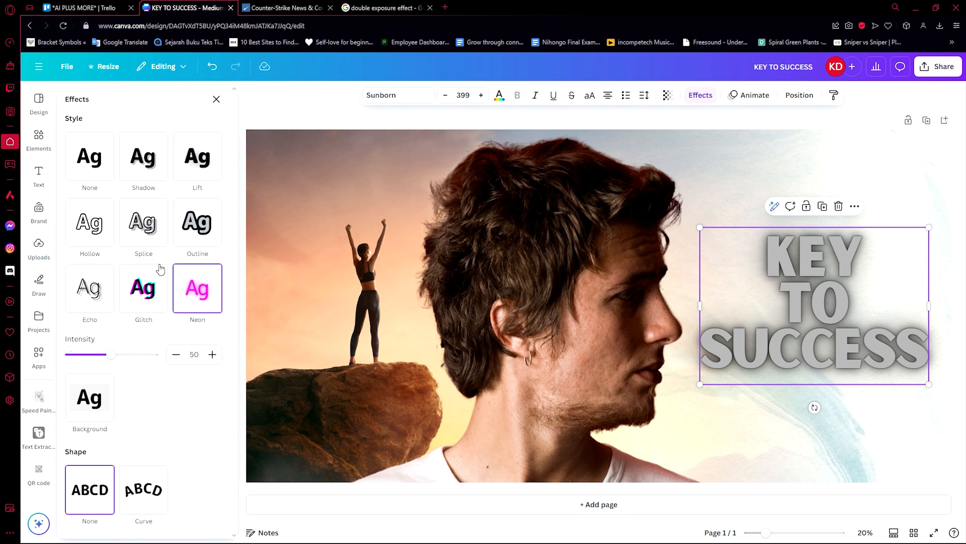
{"action": "left_click", "coordinate": [150, 291]}
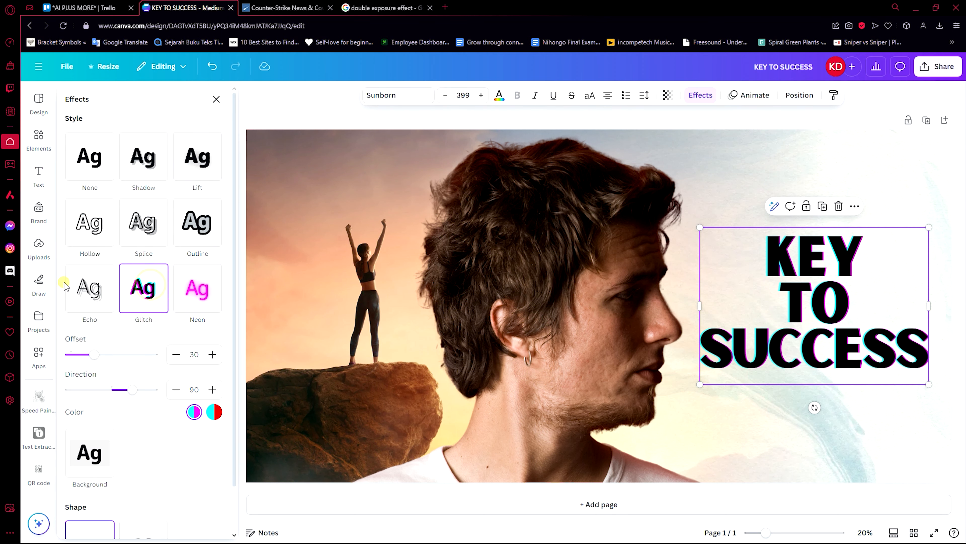
{"action": "left_click", "coordinate": [80, 294]}
{"action": "left_click", "coordinate": [214, 412]}
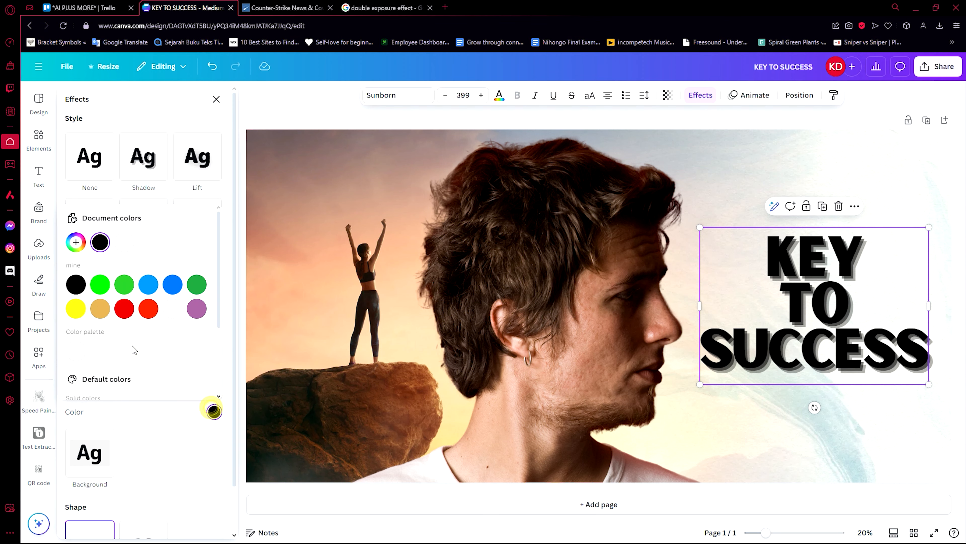
{"action": "left_click", "coordinate": [101, 286]}
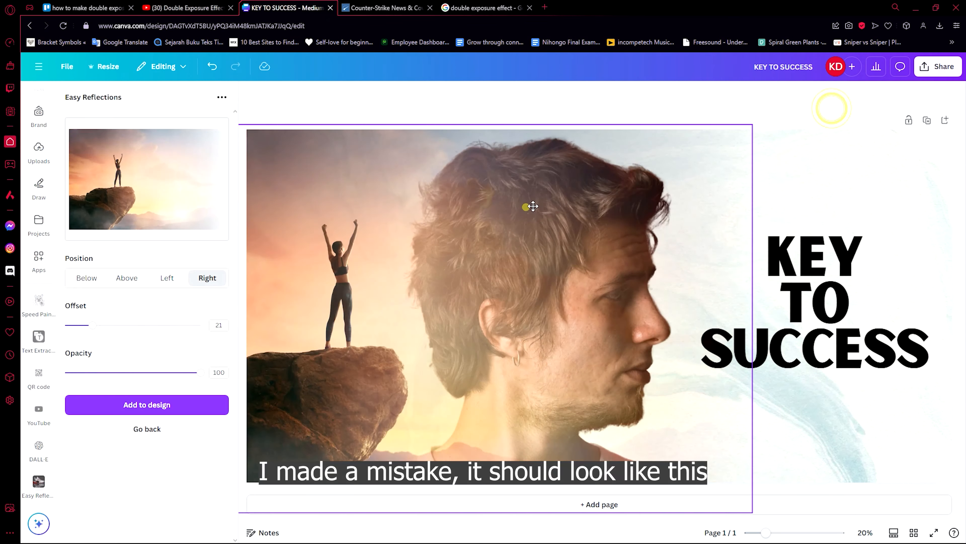
Step: Move the faded cliff photo right so the woman stands just behind the man's head, and deselect it
{"action": "left_click_drag", "start_coordinate": [533, 206], "coordinate": [591, 218]}
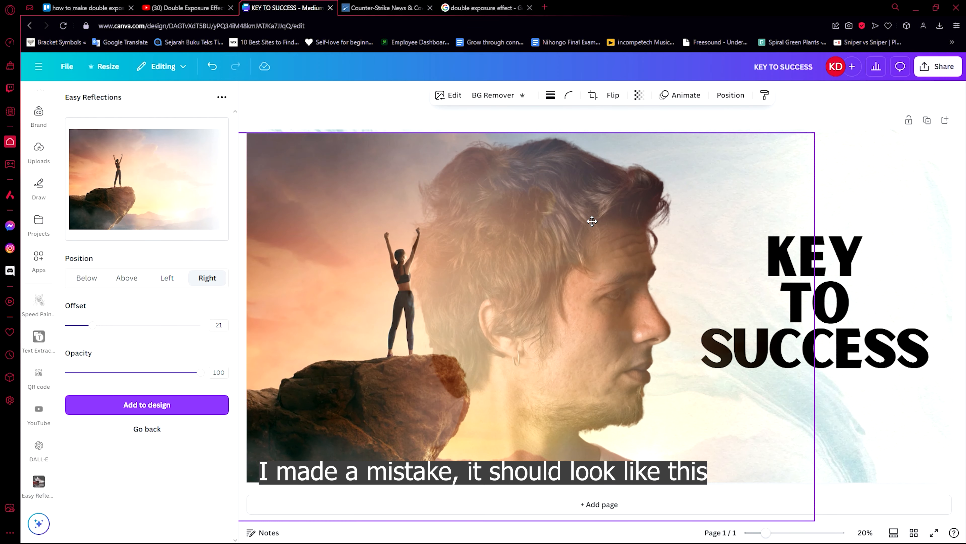
{"action": "left_click", "coordinate": [830, 106]}
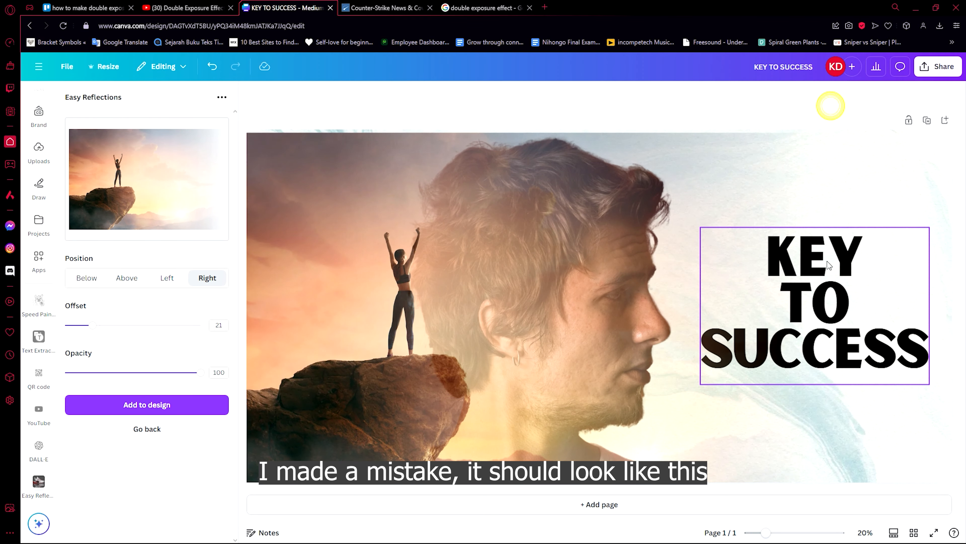
{"action": "left_click", "coordinate": [843, 134]}
{"action": "left_click", "coordinate": [822, 115]}
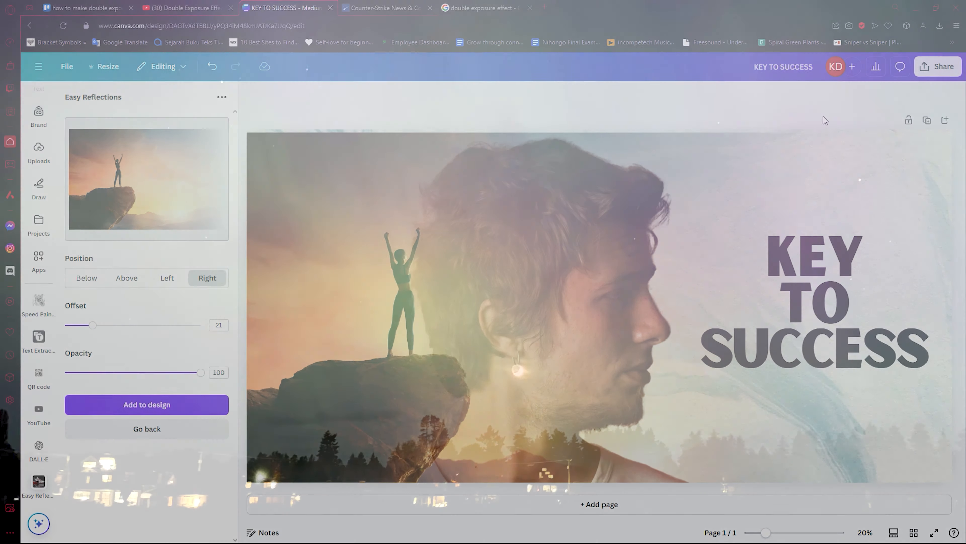